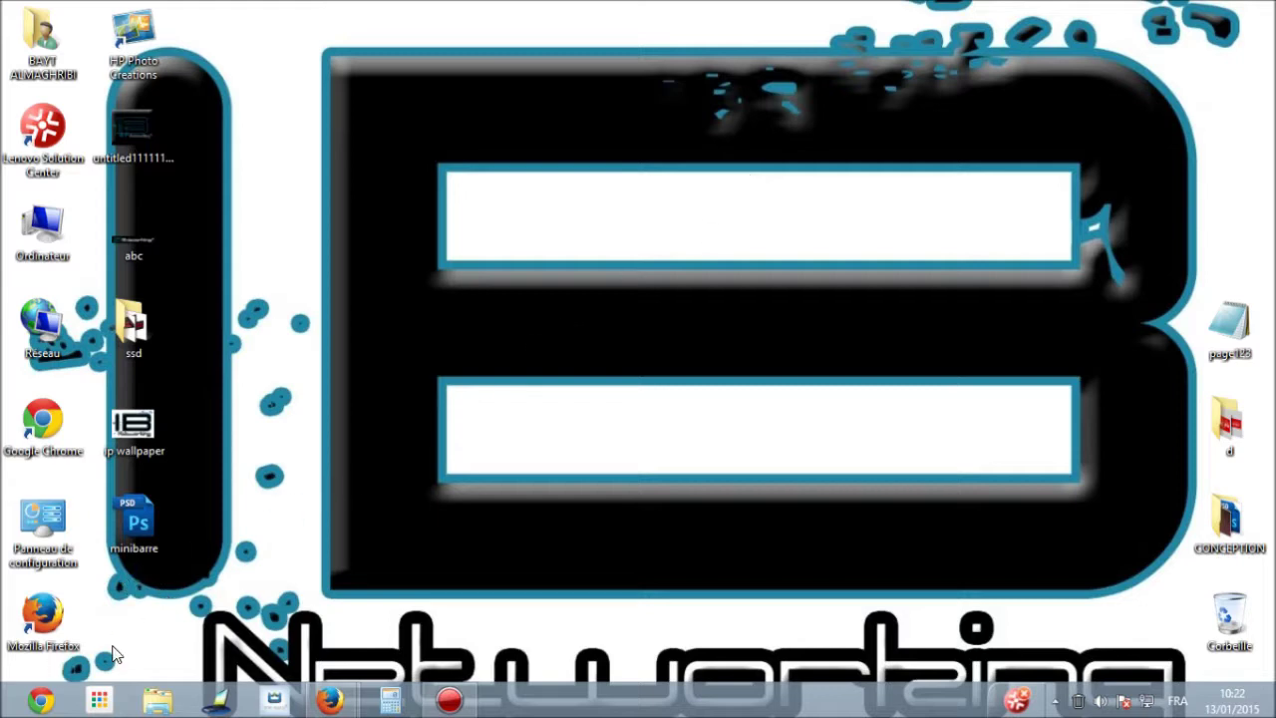
Step: Open the Gestion des disques console from the Start shortcut list and close it again, twice
mouse_move(2, 715)
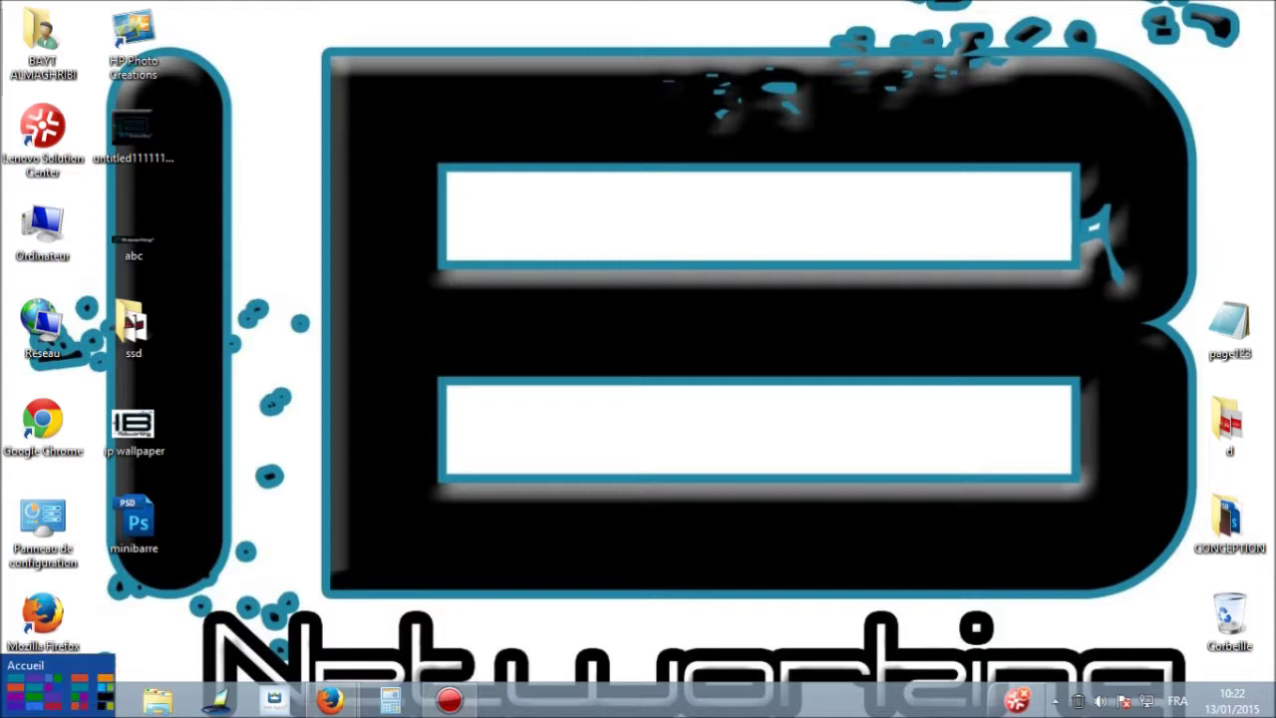
right_click(2, 714)
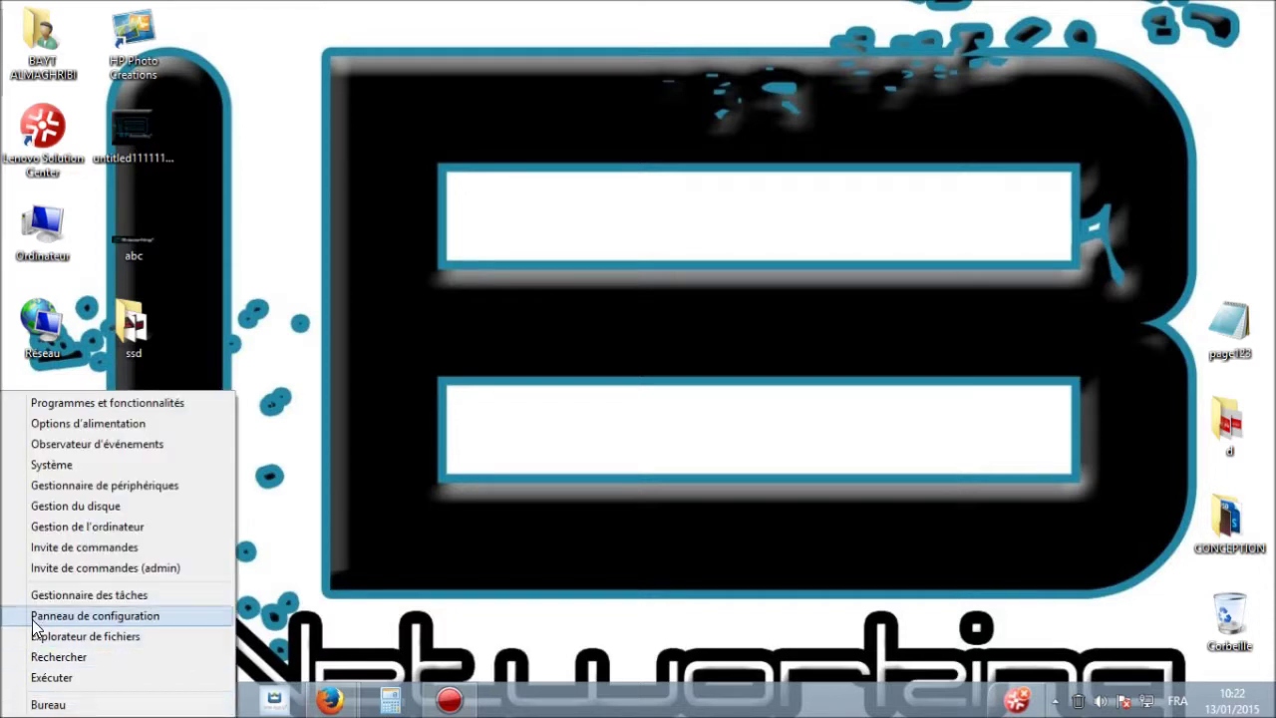
left_click(75, 506)
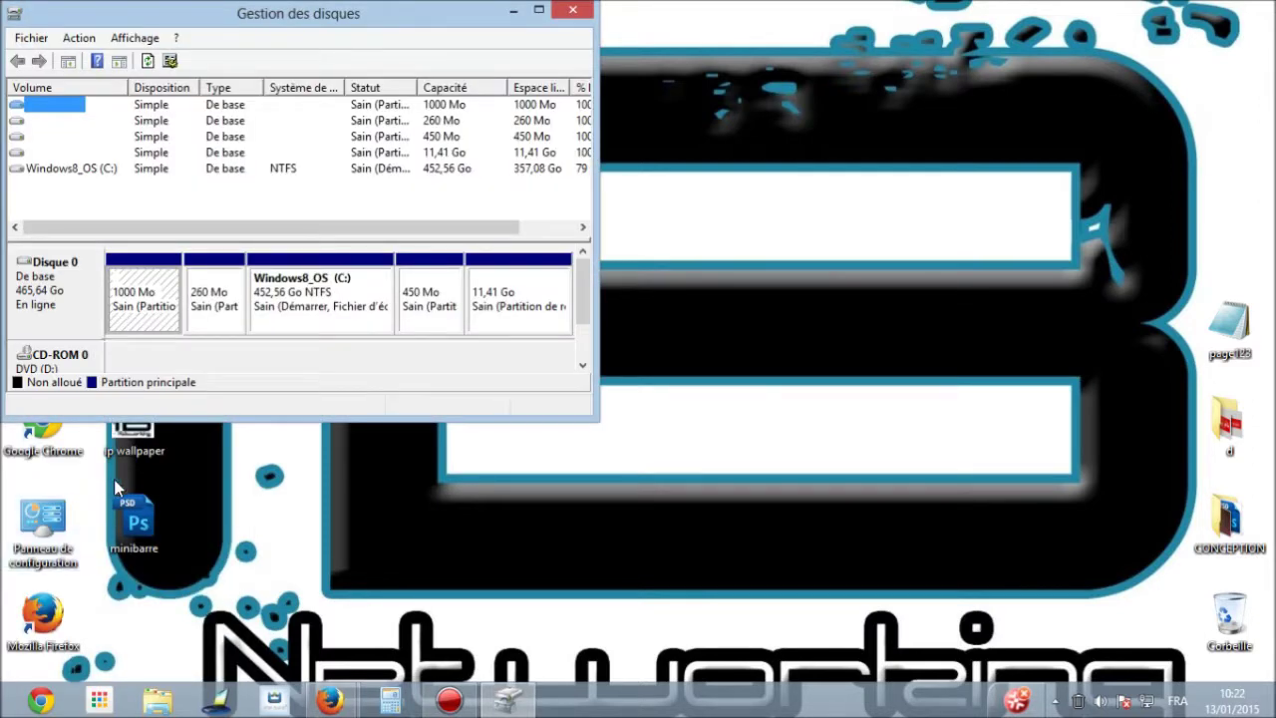
left_click(570, 12)
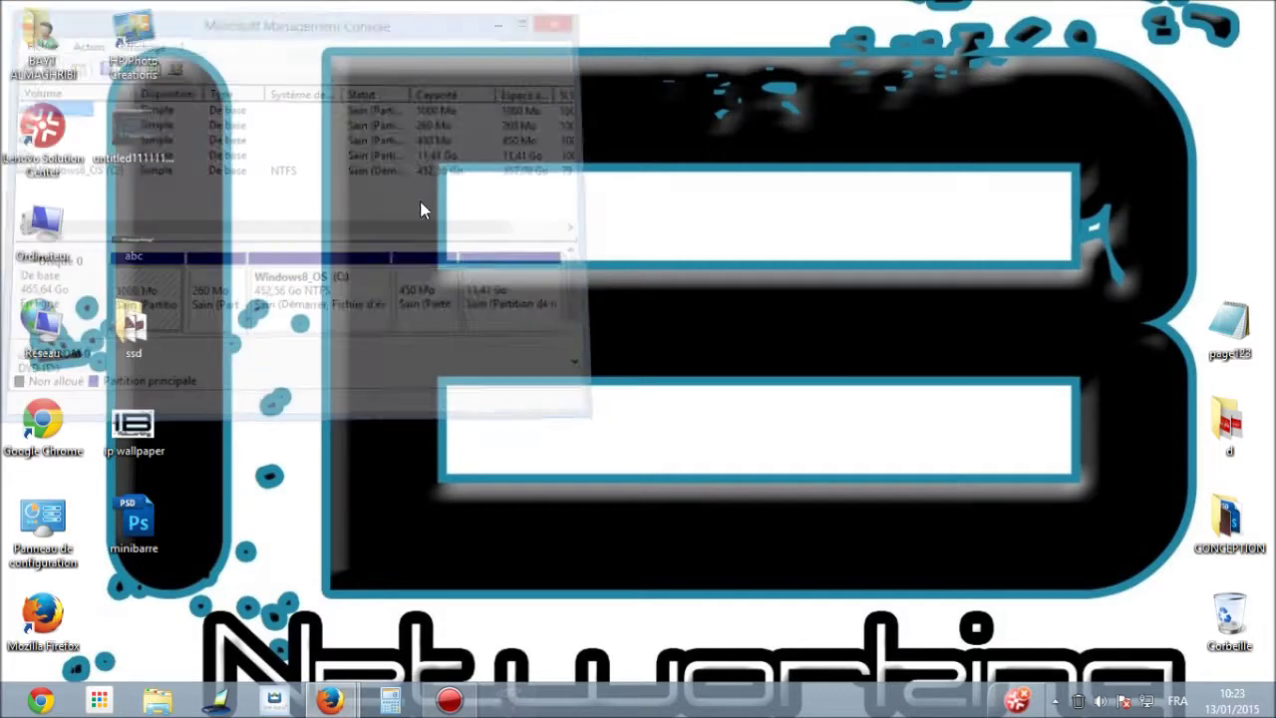
mouse_move(2, 715)
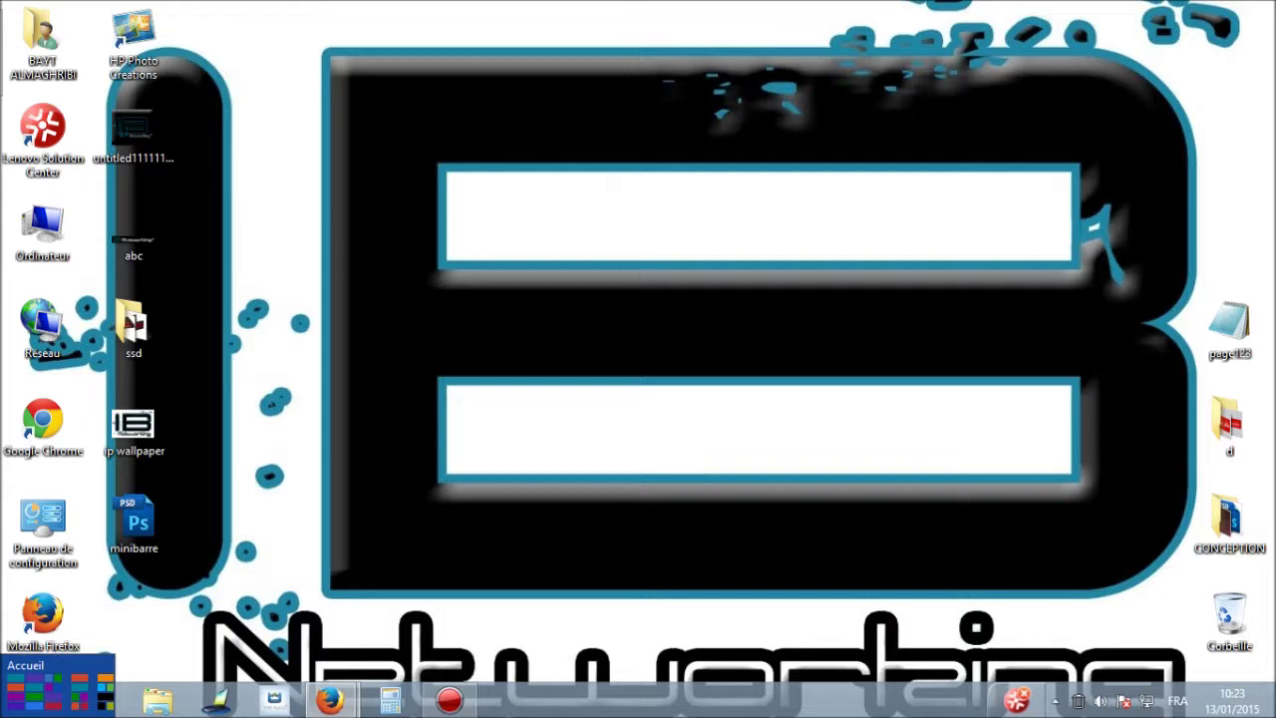
right_click(3, 713)
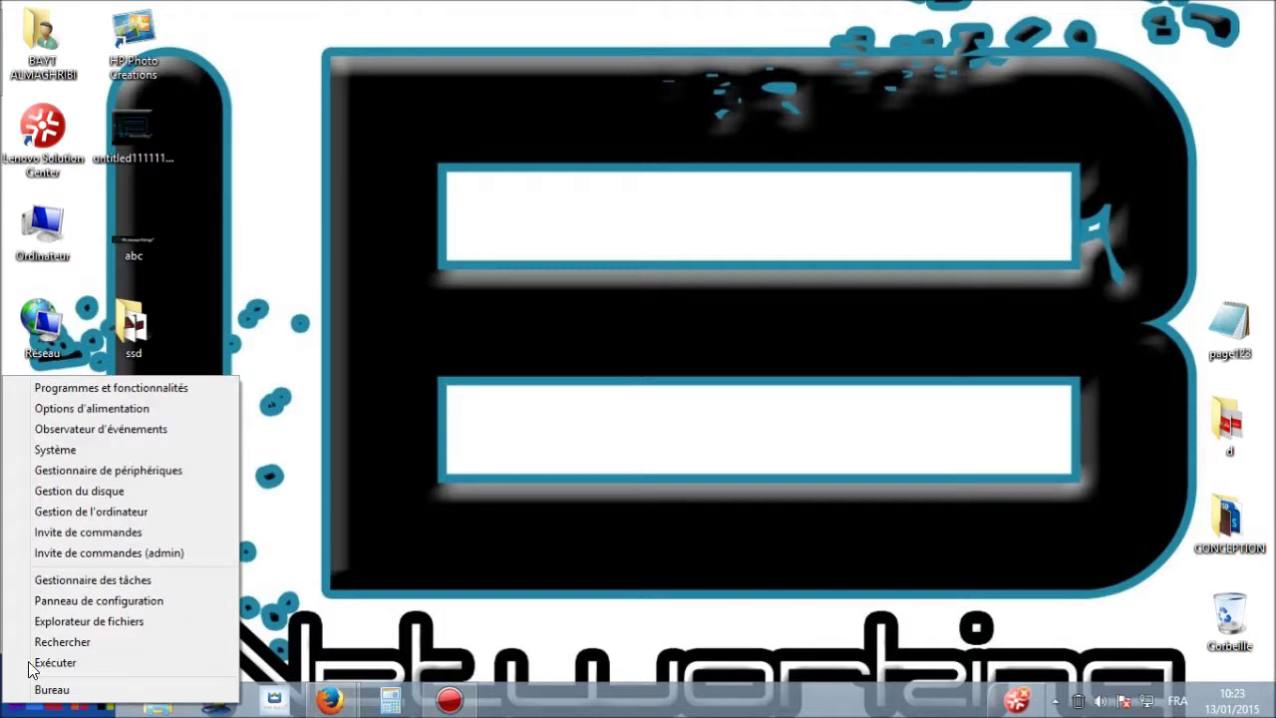
left_click(88, 491)
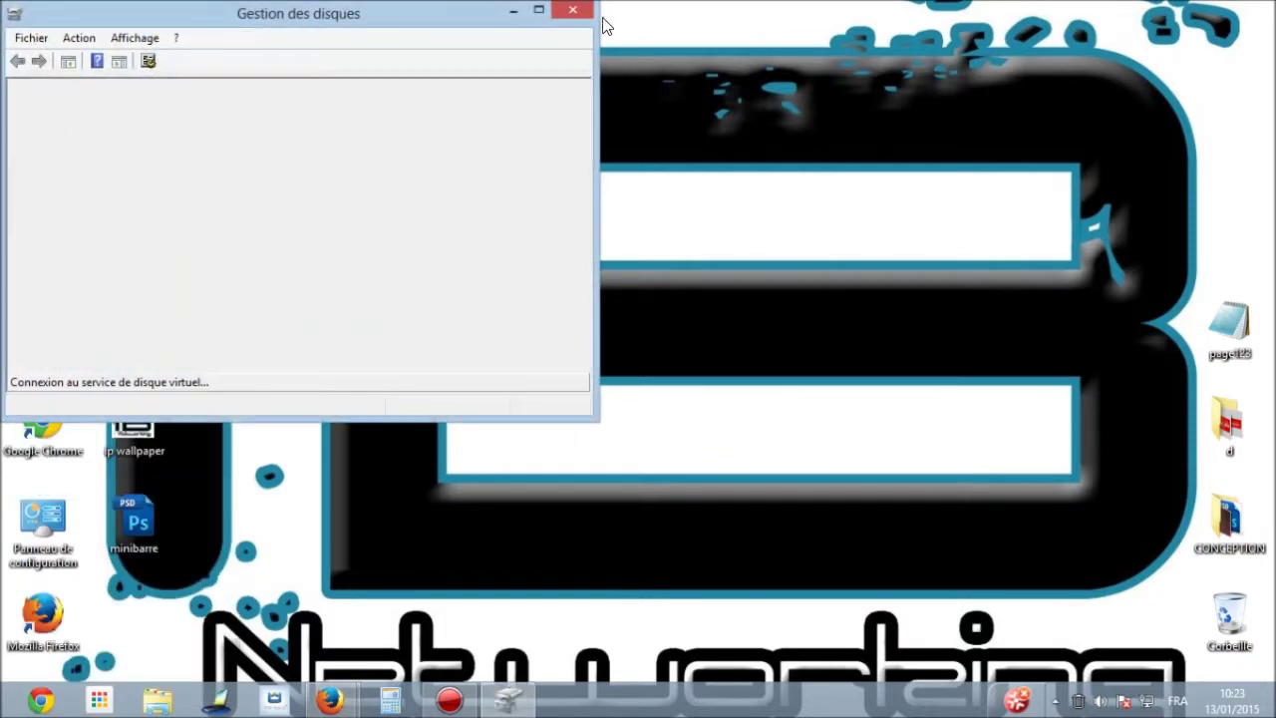
left_click(573, 13)
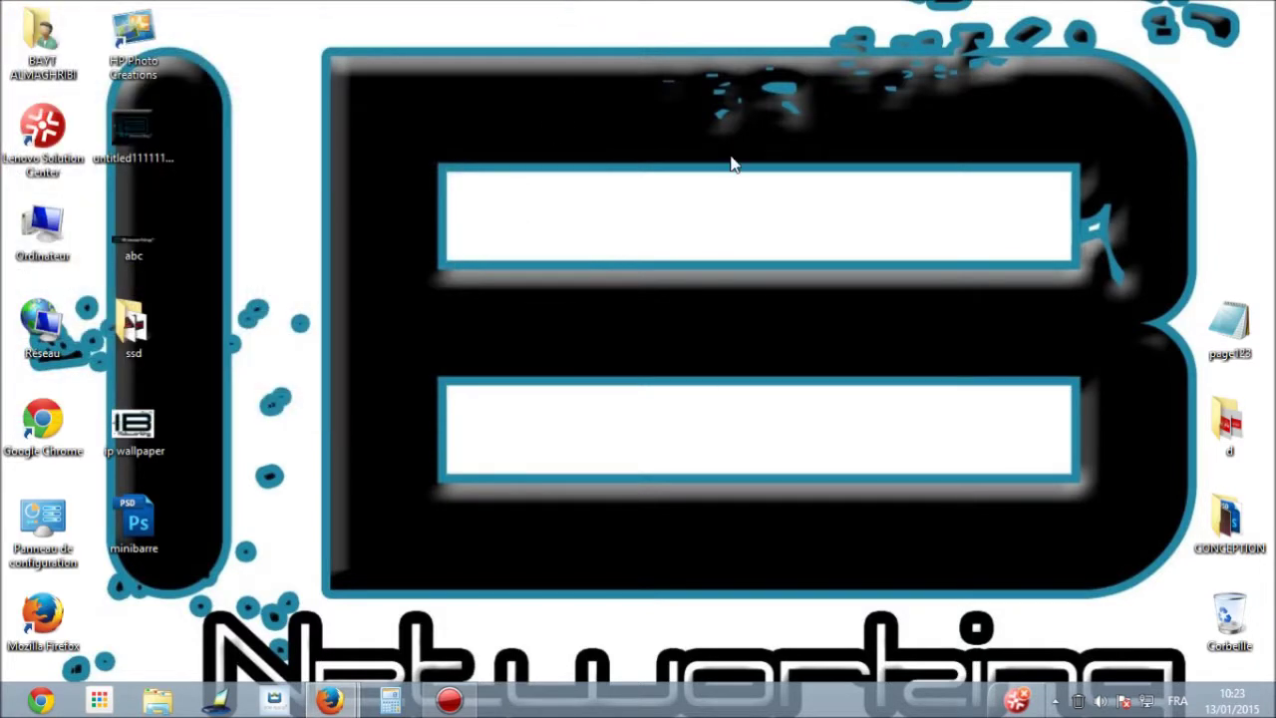
Step: Open computer management for Ordinateur, show Gestion des disques under Stockage, and close the console
right_click(47, 229)
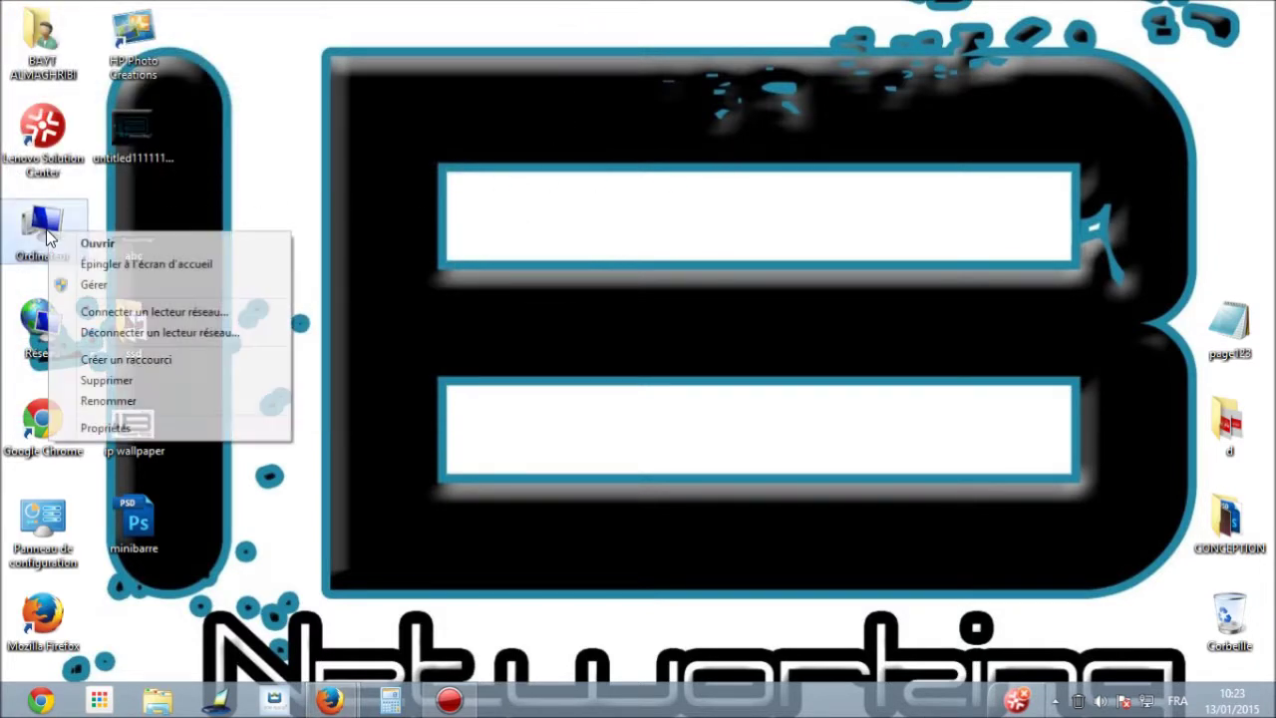
left_click(113, 293)
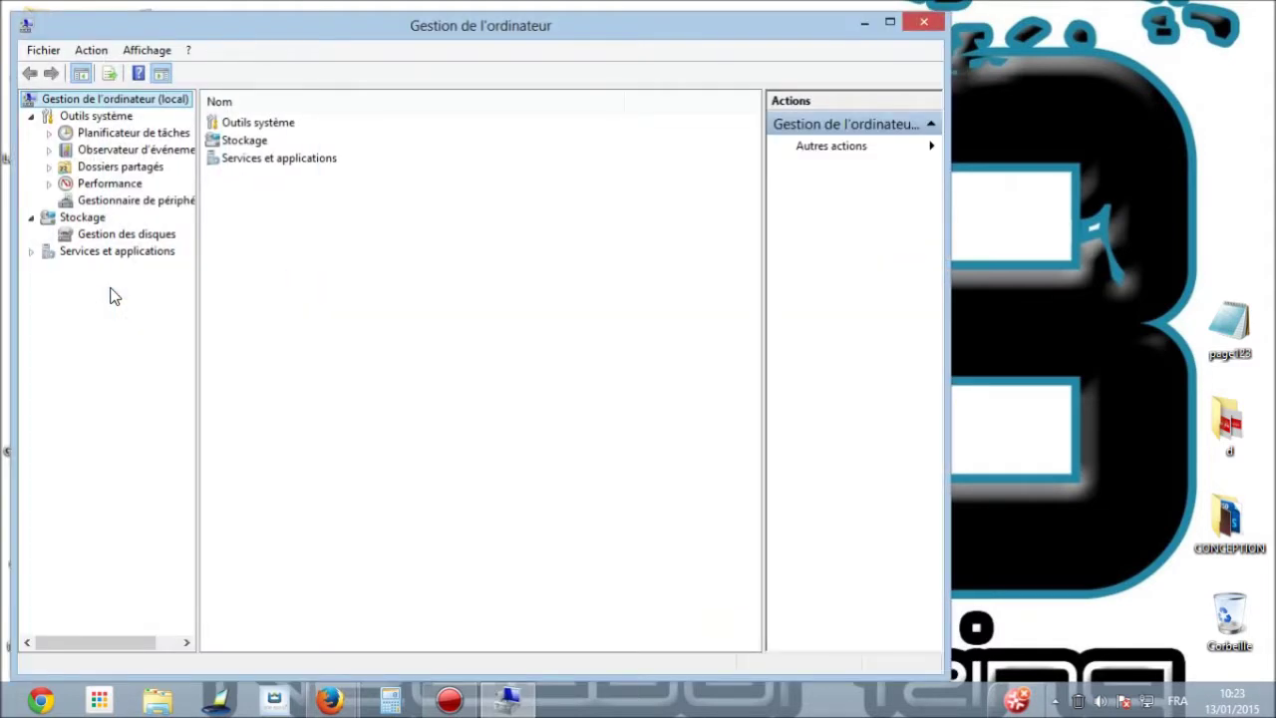
left_click(97, 237)
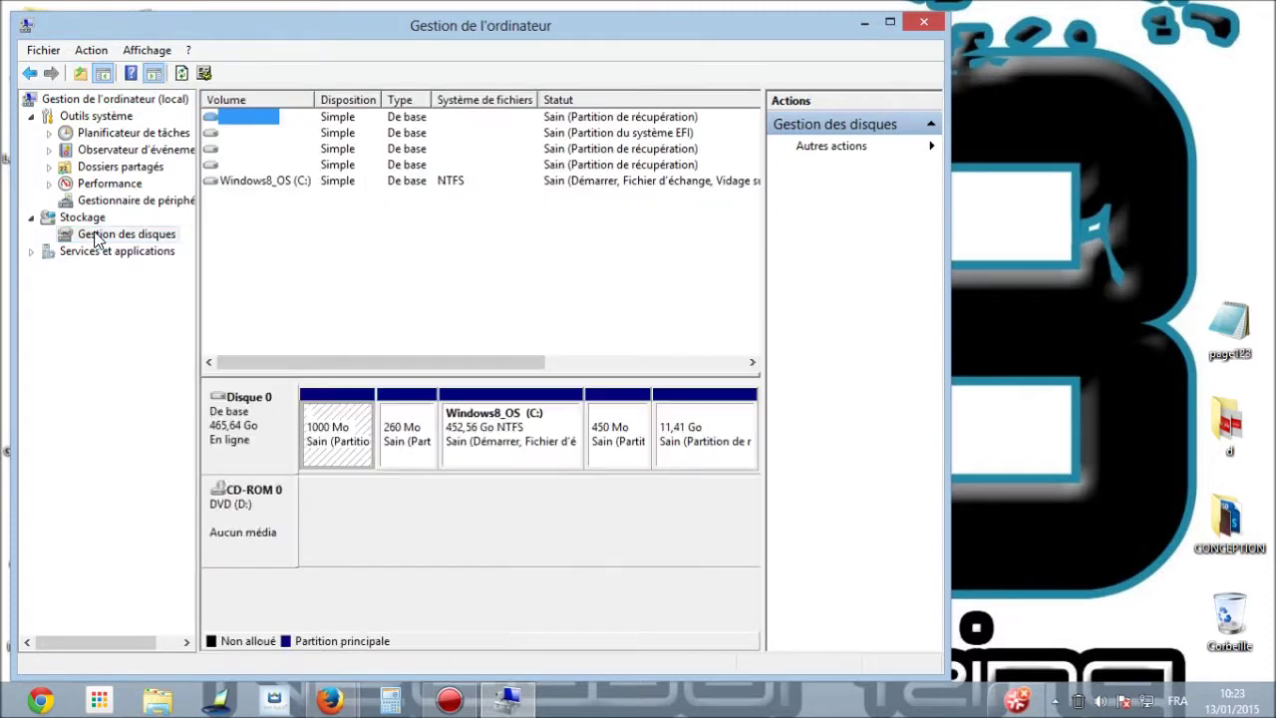
left_click(923, 22)
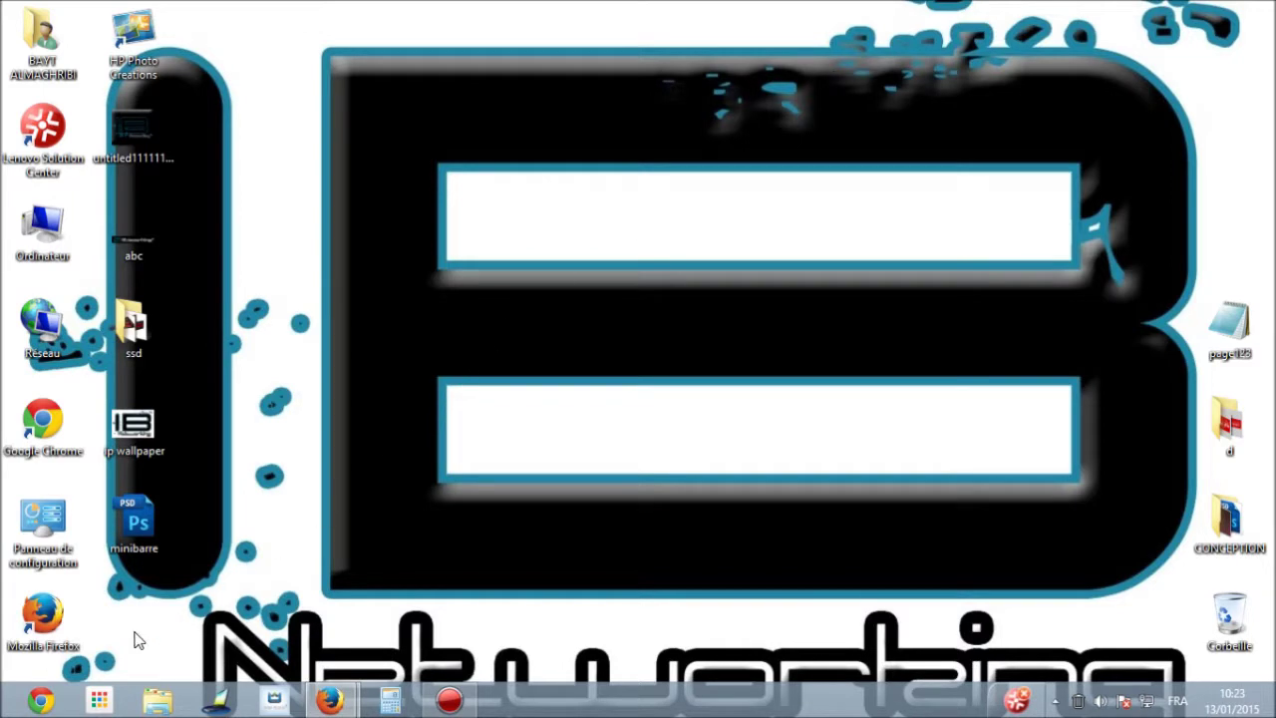
Step: Search the applications for diskmgmt.msc, launch the found console, and move its window toward the middle of the desktop
right_click(3, 714)
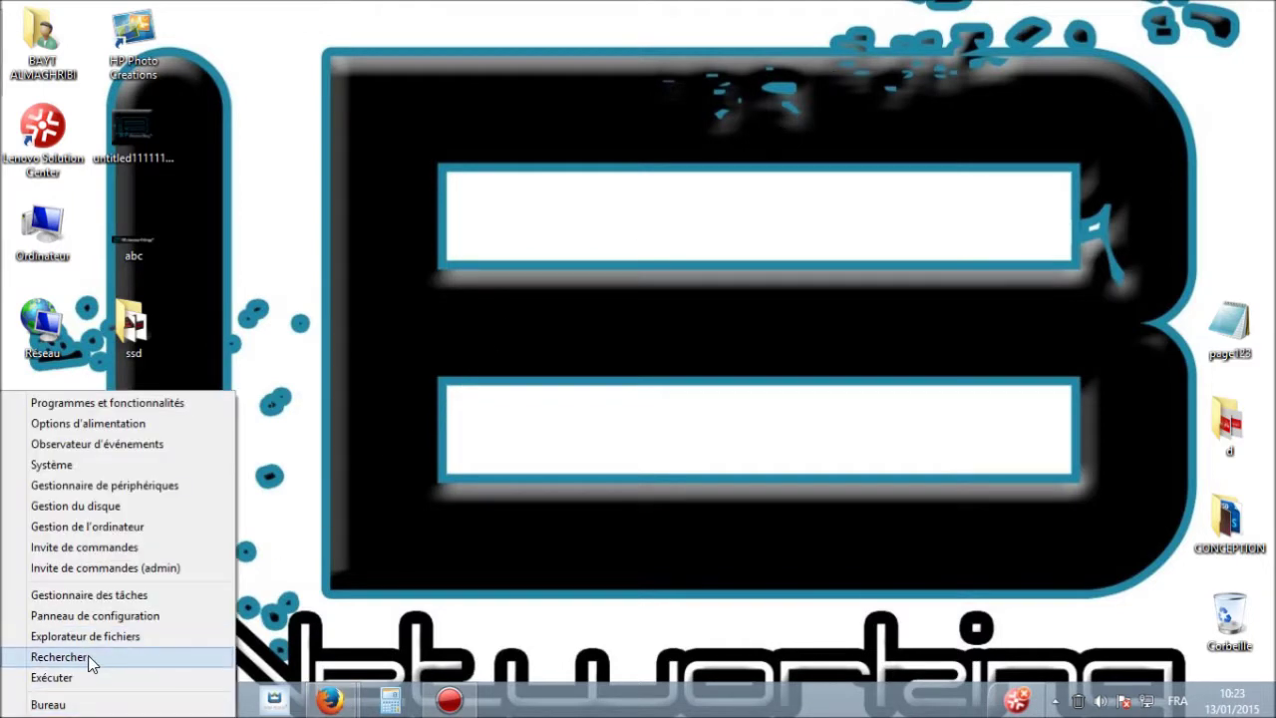
left_click(62, 657)
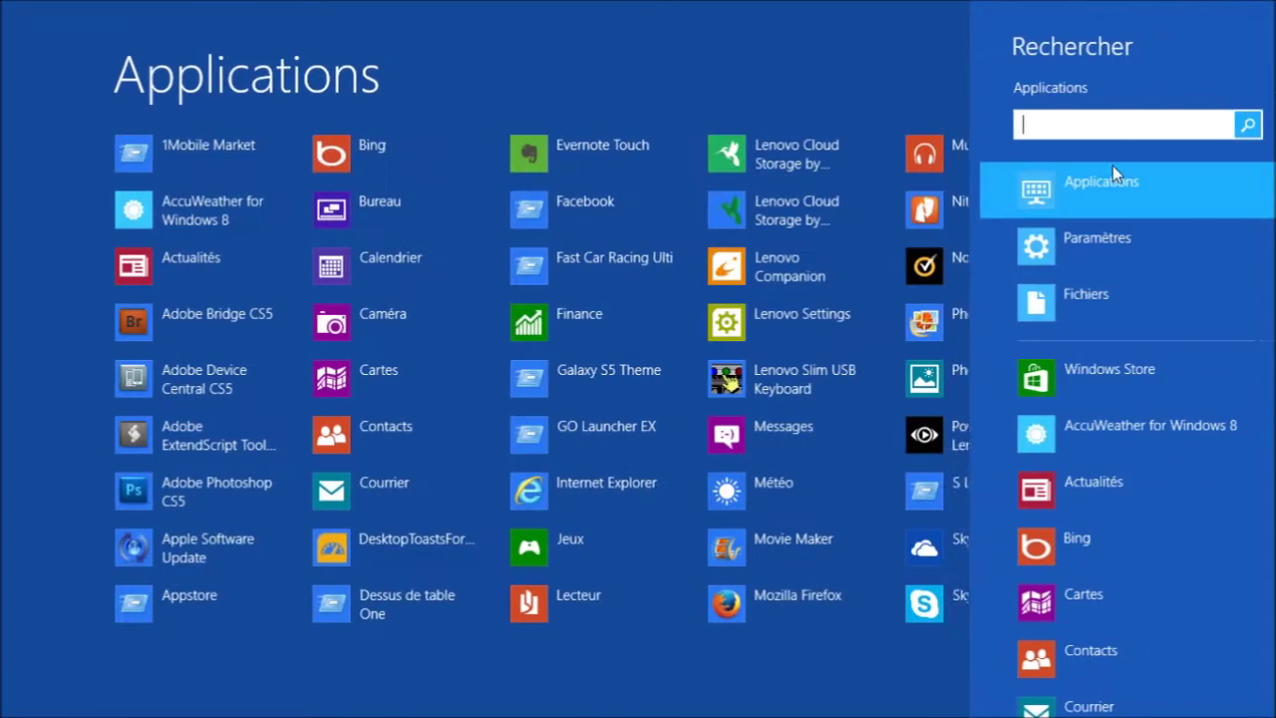
right_click(1127, 133)
left_click(1118, 85)
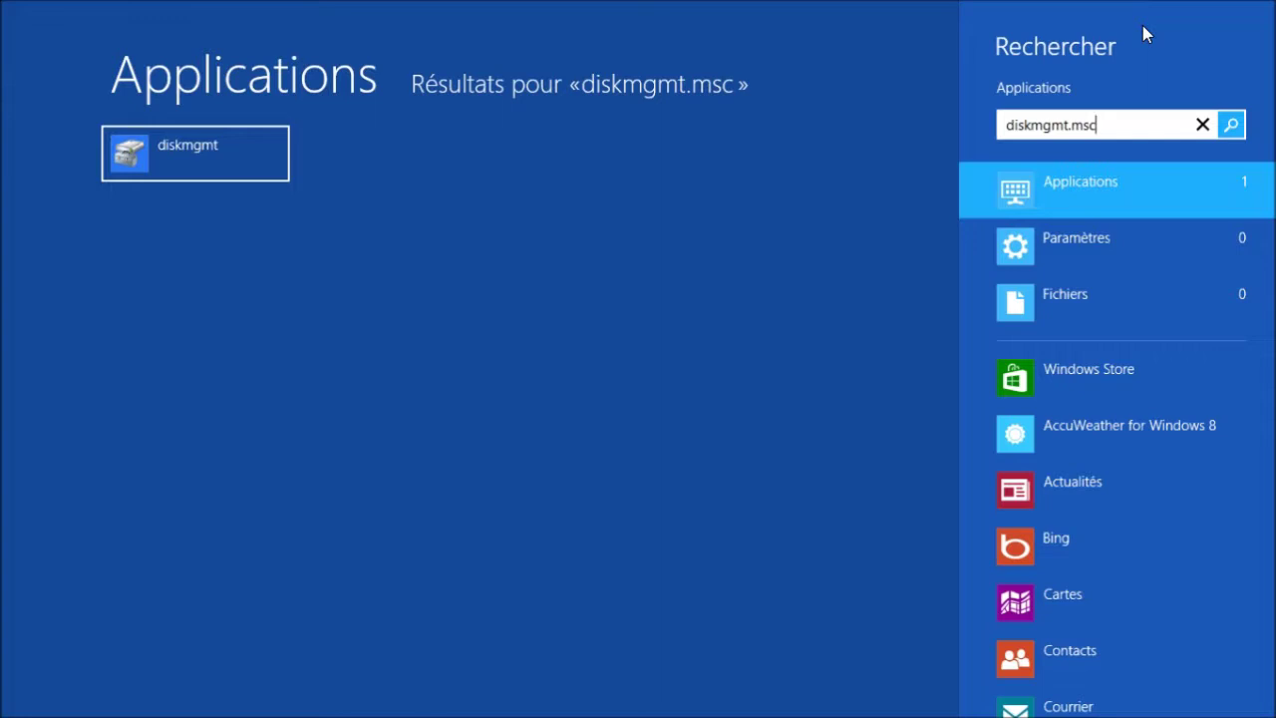
left_click(166, 156)
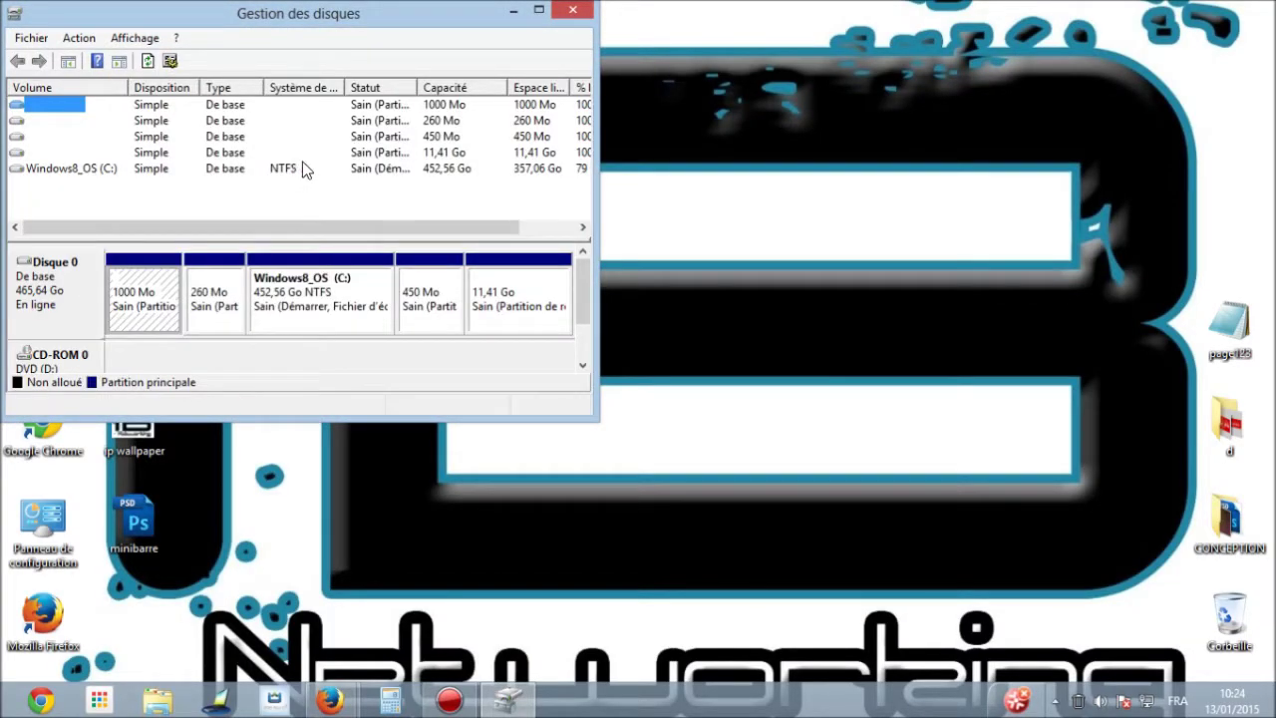
left_click_drag(321, 20, 666, 72)
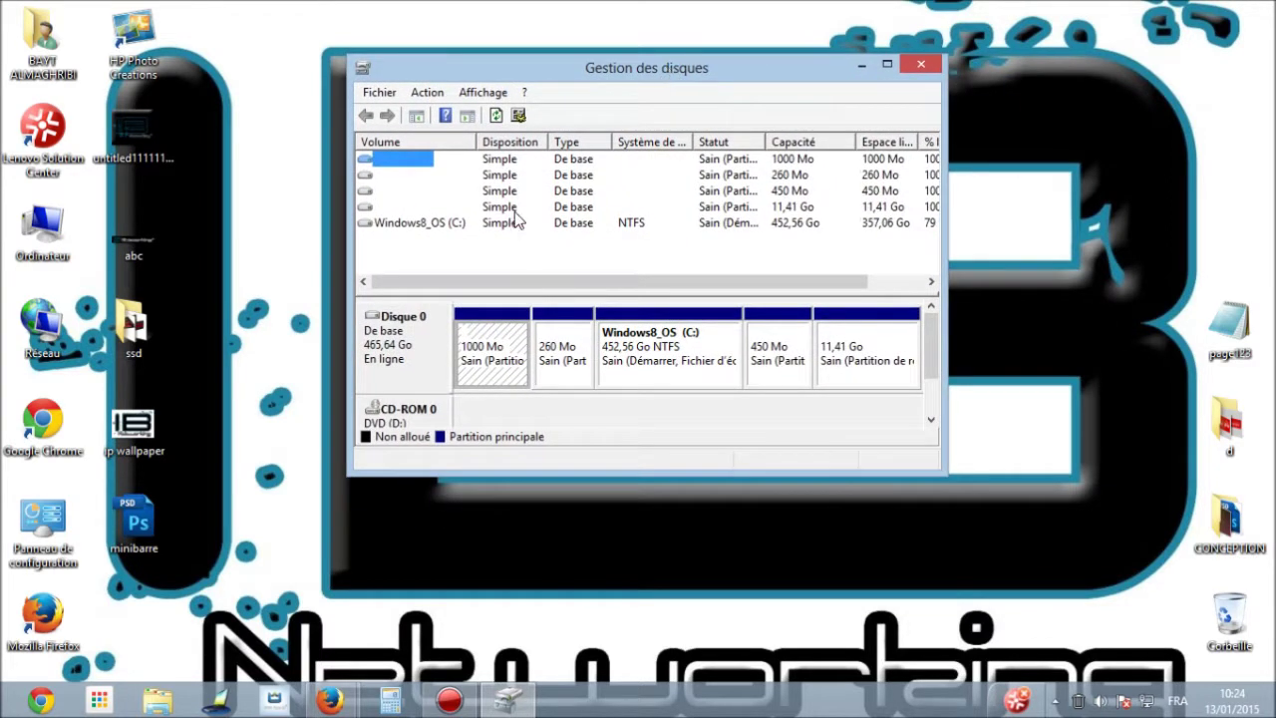
Step: Start creating a virtual hard disk and set its location to a file named HDD Supp in the Documents library
left_click(428, 93)
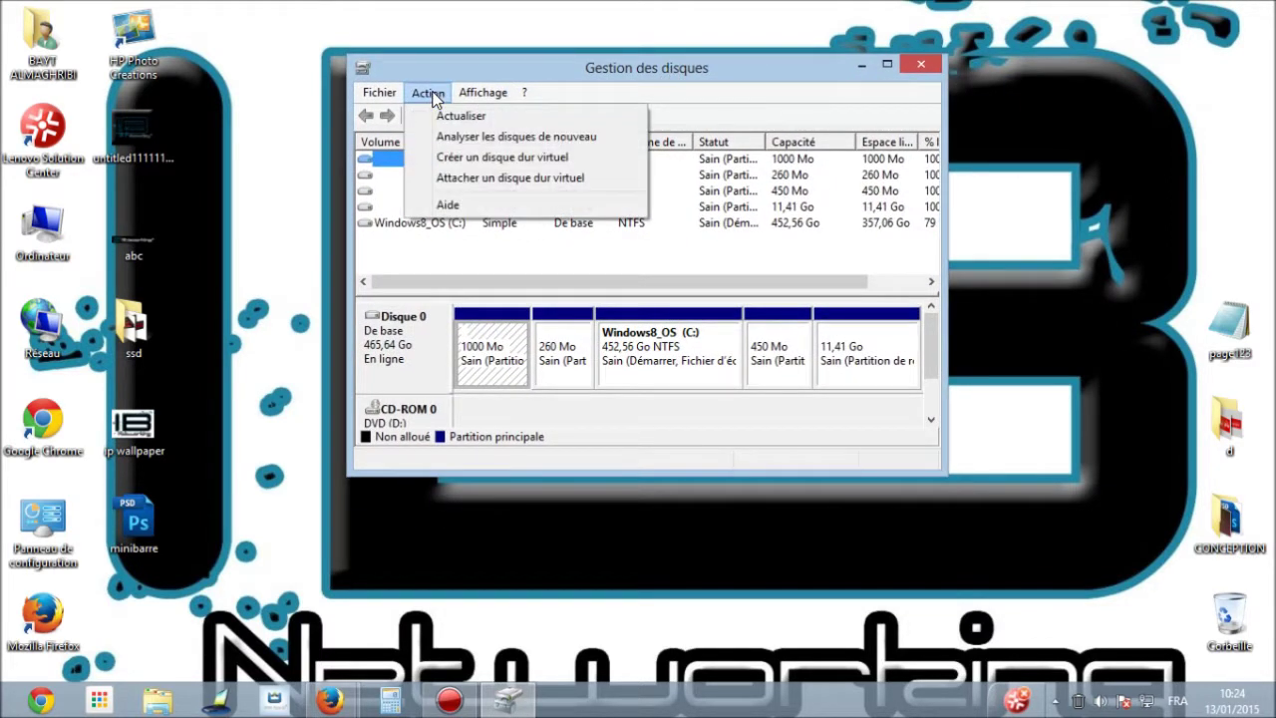
left_click(488, 157)
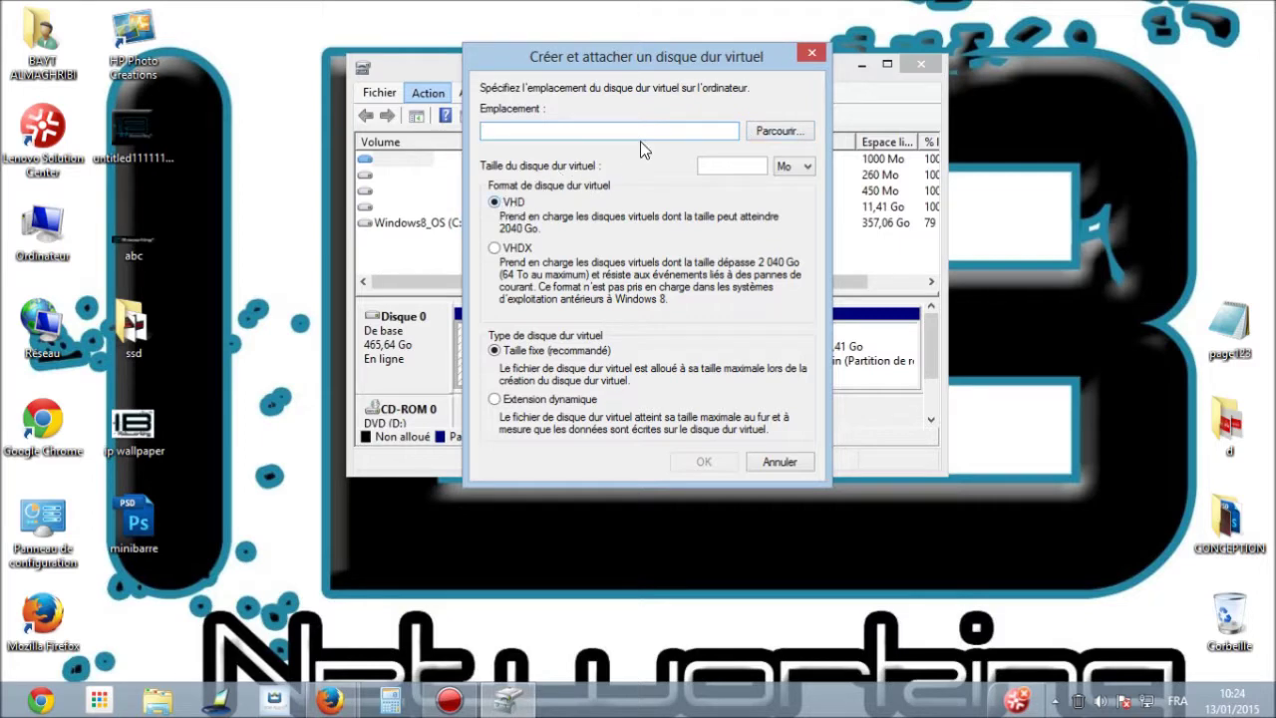
left_click(762, 130)
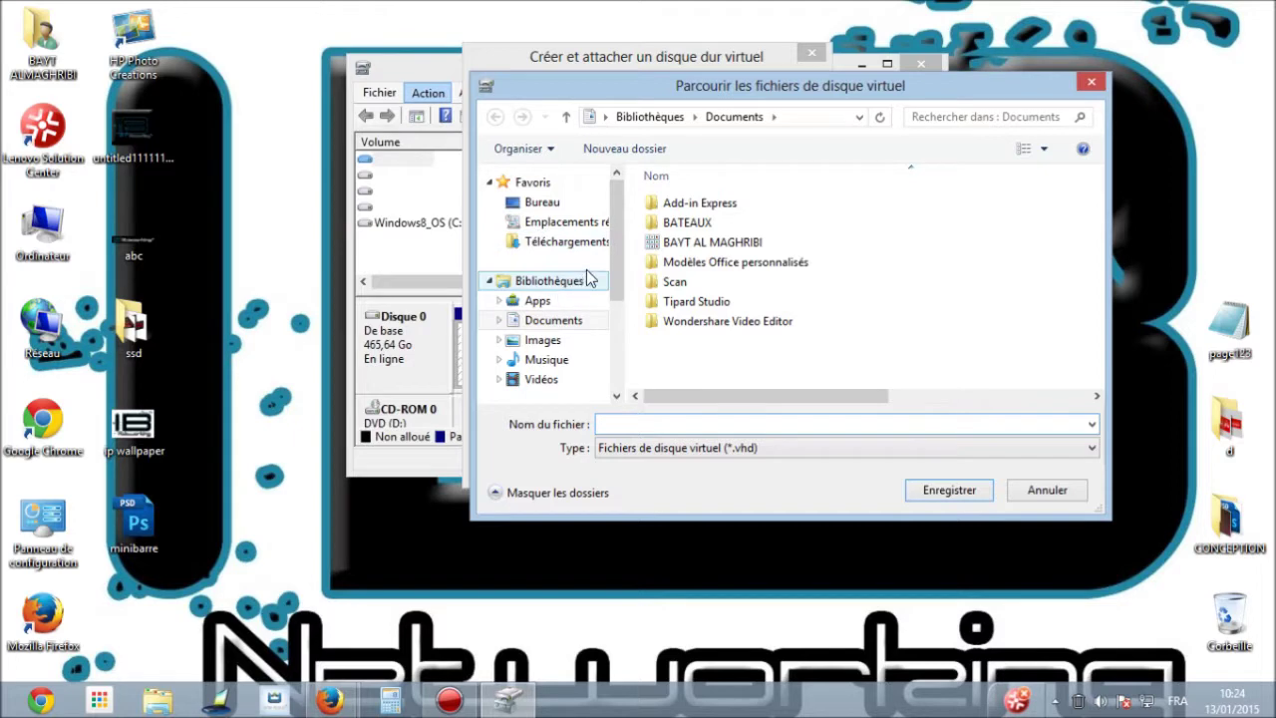
scroll(583, 299, "down", 3)
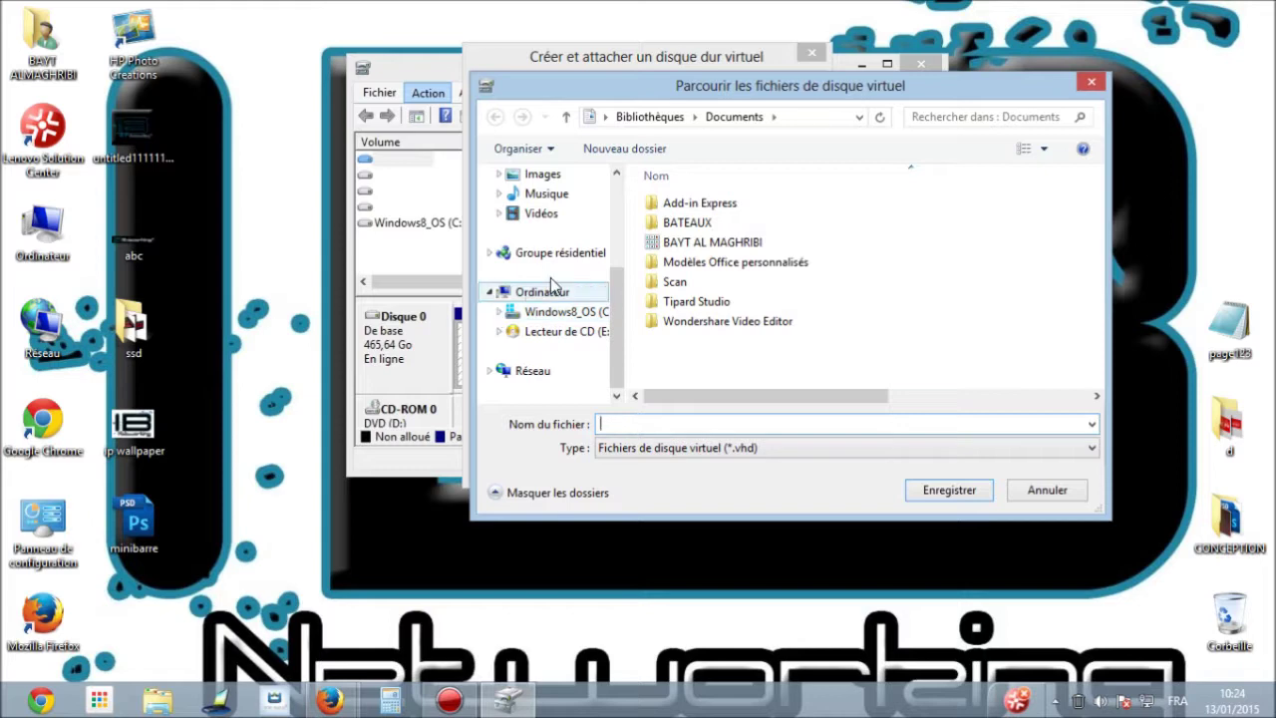
left_click_drag(610, 293, 606, 207)
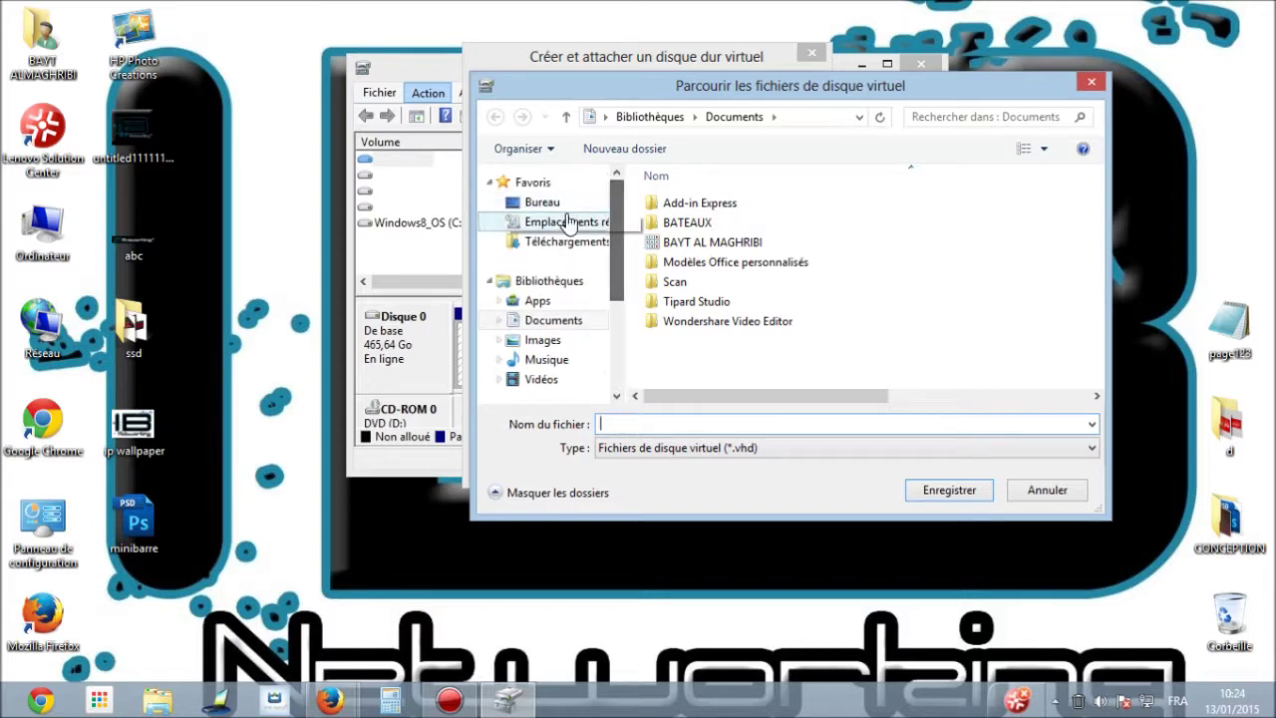
left_click_drag(612, 227, 612, 269)
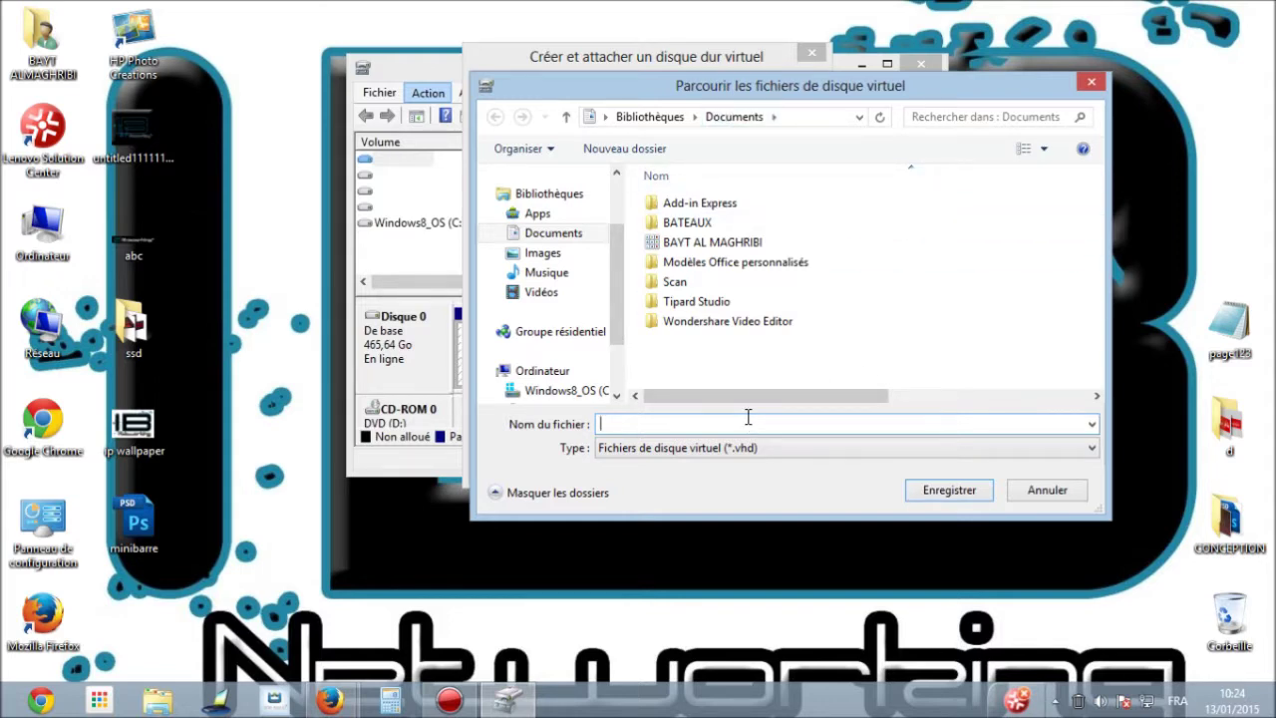
type("HDD Supp")
left_click(956, 483)
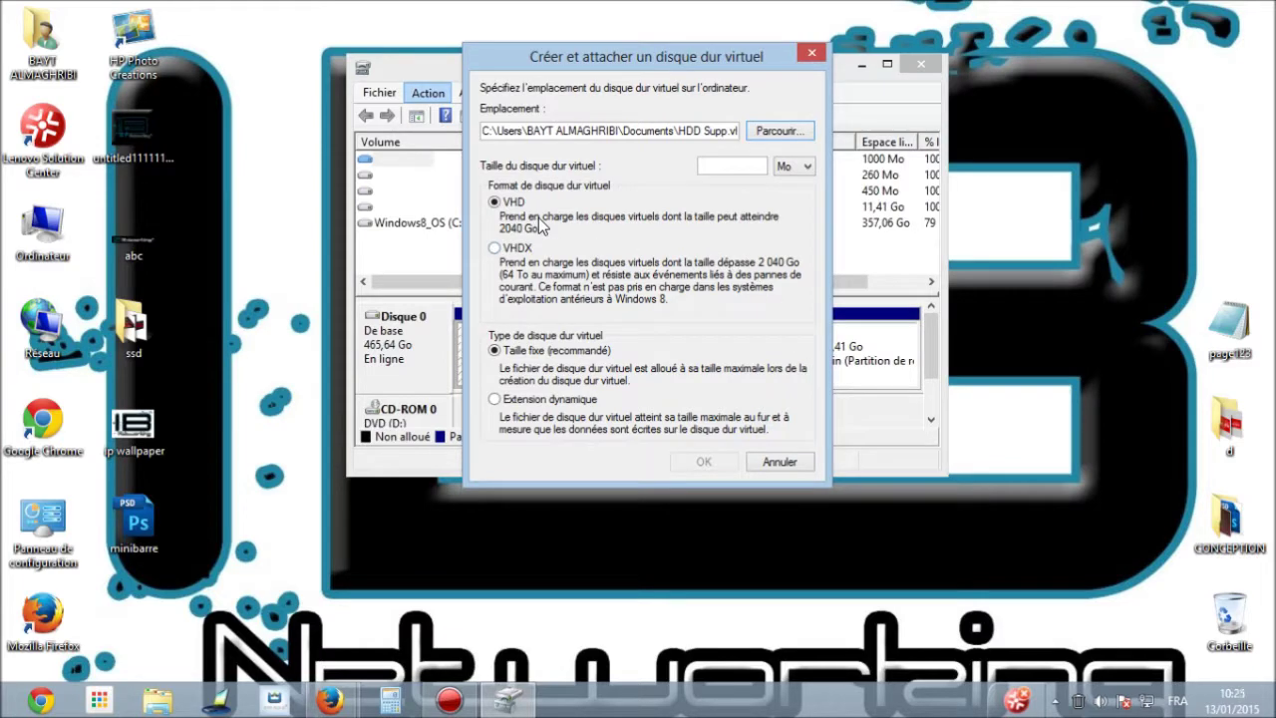
Step: Set the virtual hard disk's size to 20 Go and create it as a fixed-size VHD
left_click(789, 166)
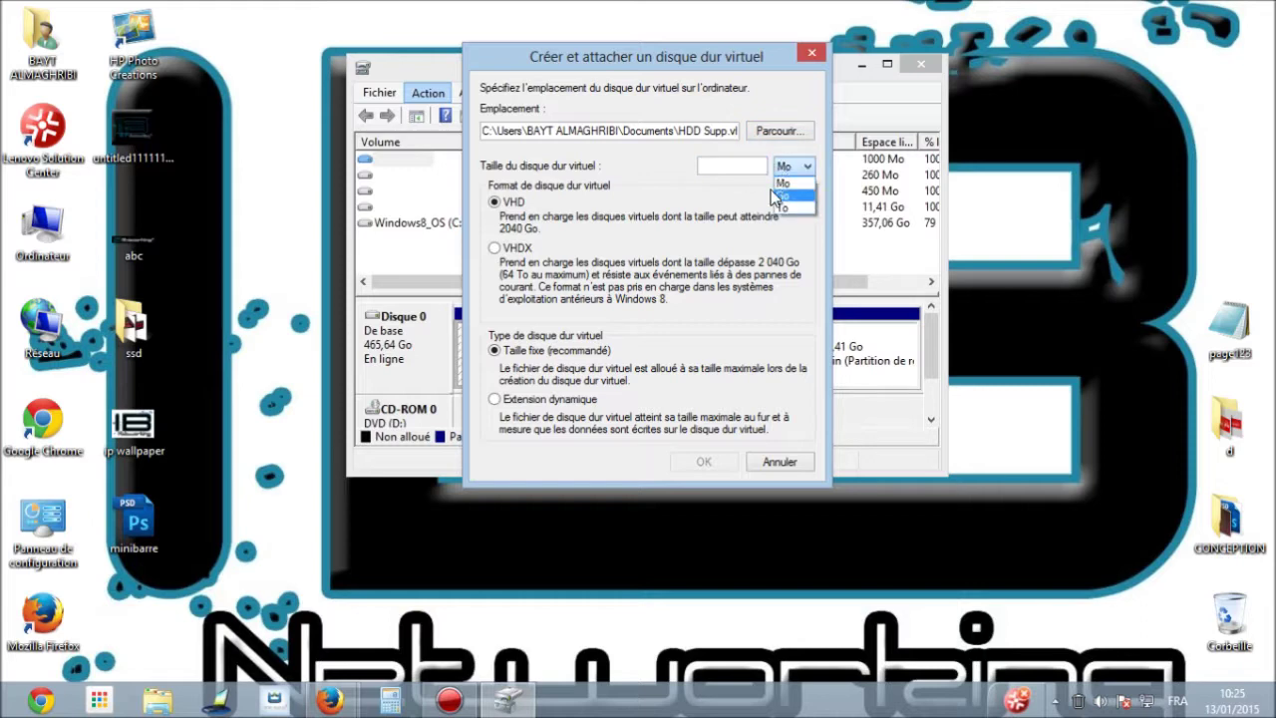
left_click(781, 198)
left_click(733, 168)
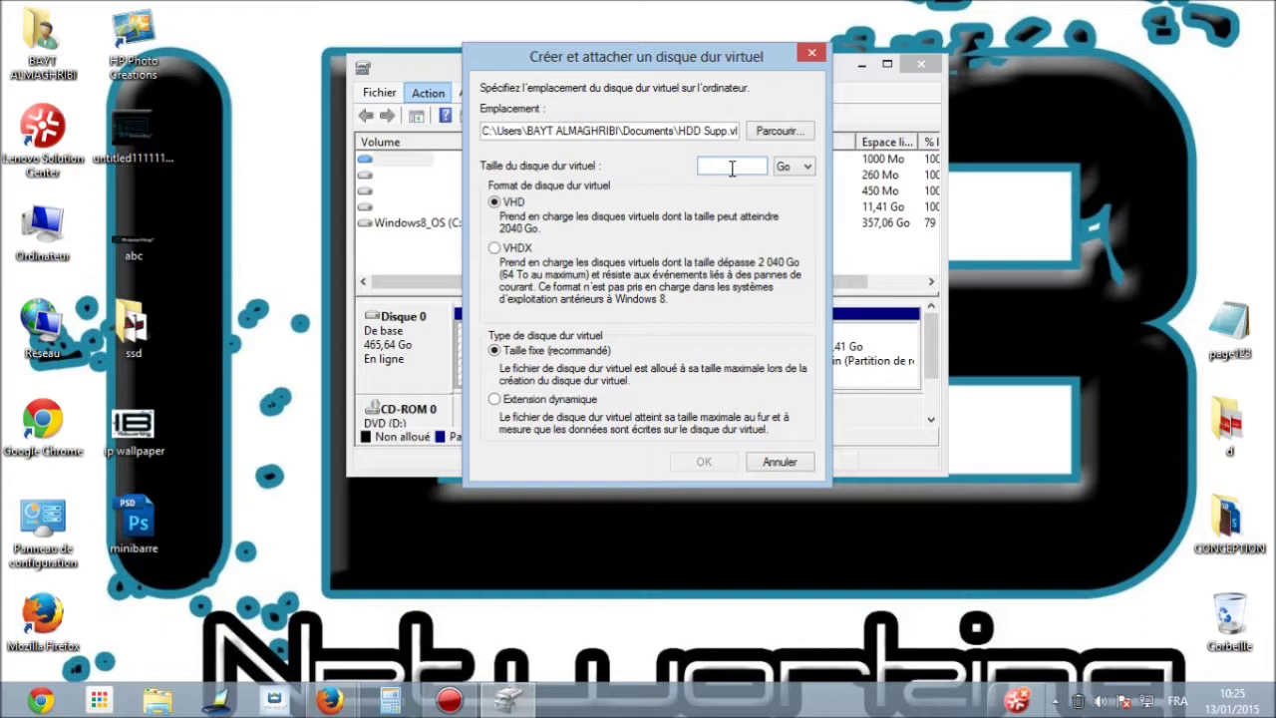
type("20")
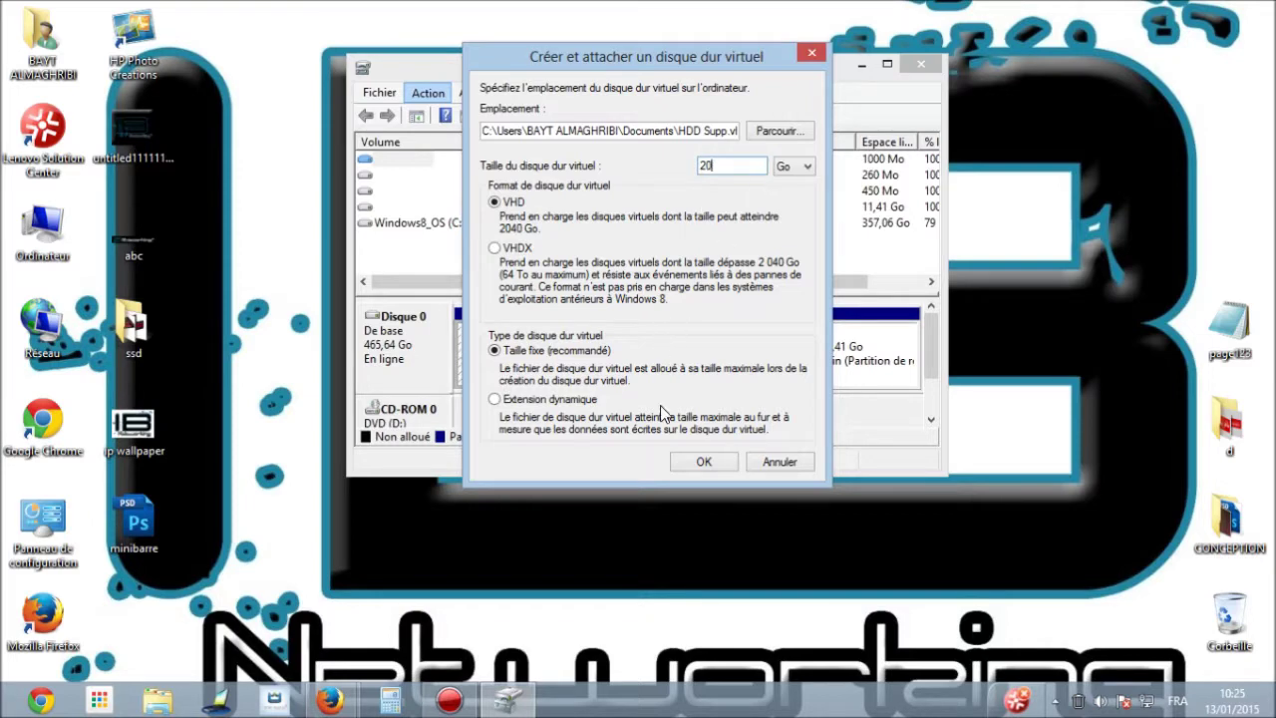
left_click(698, 463)
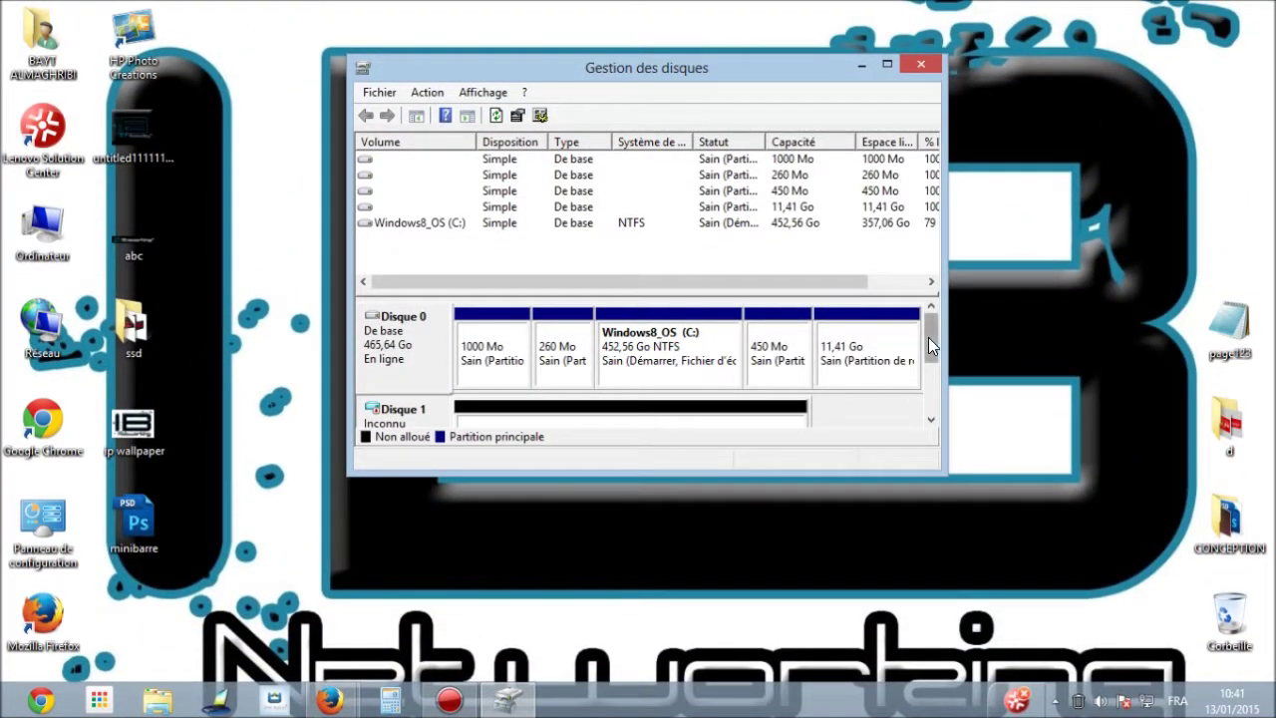
Step: Initialize Disque 1 with the Secteur de démarrage principal partition style
left_click_drag(928, 339, 925, 354)
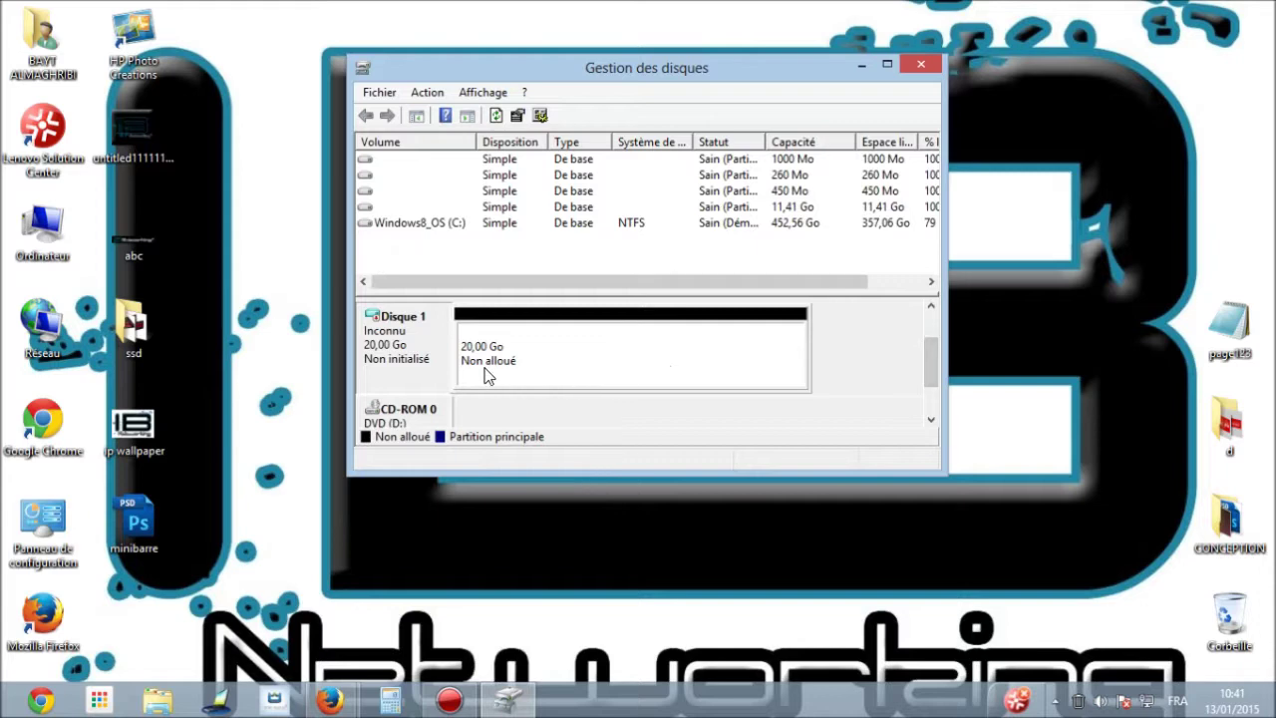
right_click(393, 325)
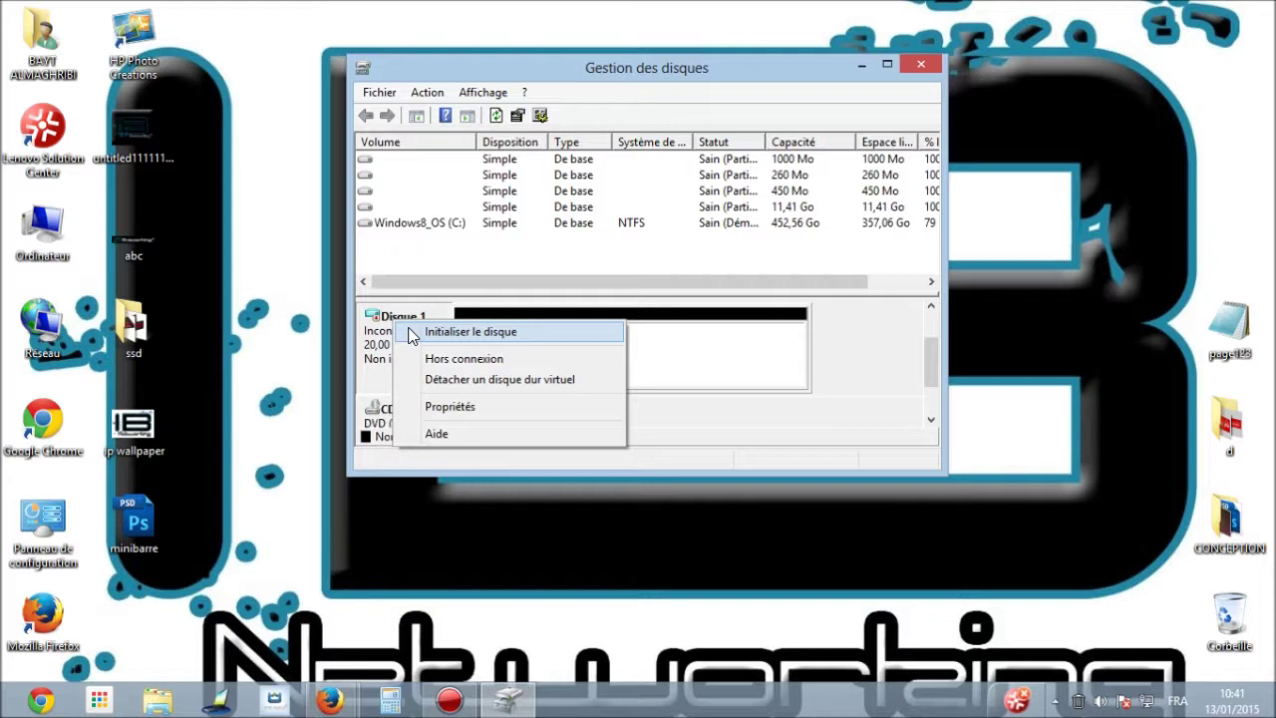
left_click(483, 339)
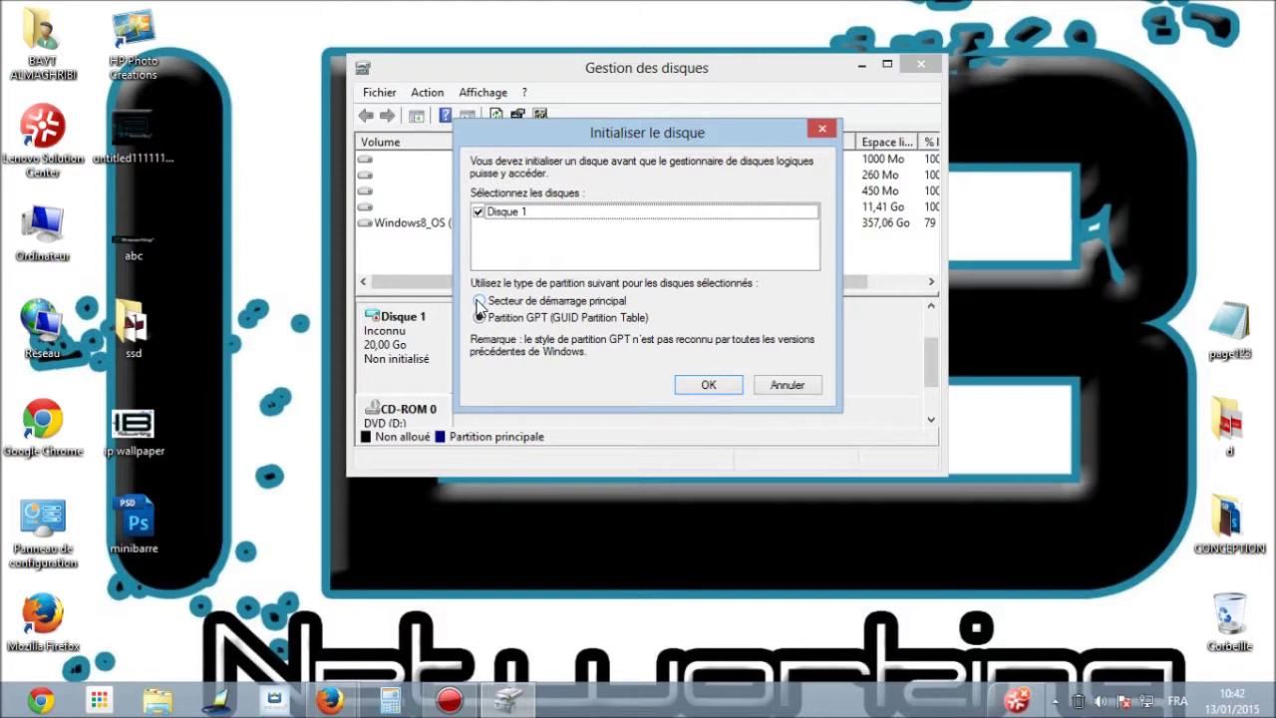
left_click(479, 301)
left_click(701, 385)
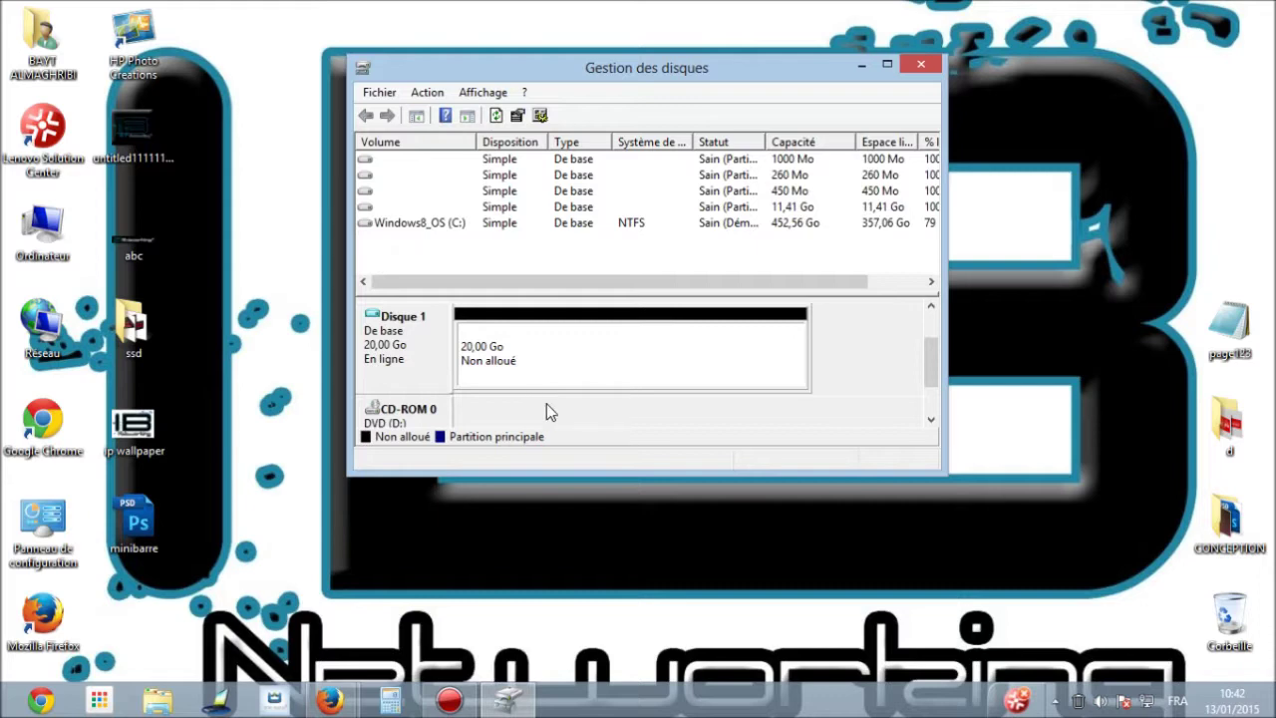
Step: Start a new simple volume on Disque 1's unallocated space, keeping the 20477 Mo size and drive letter F
right_click(568, 351)
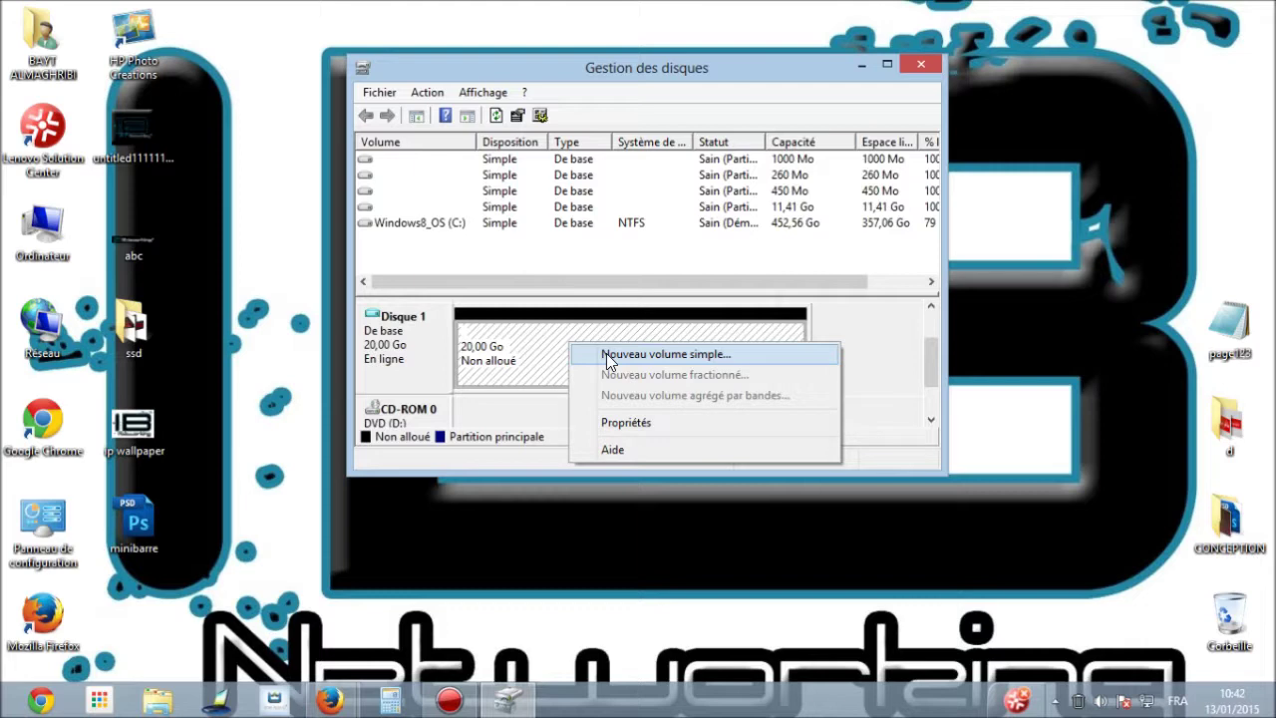
left_click(610, 357)
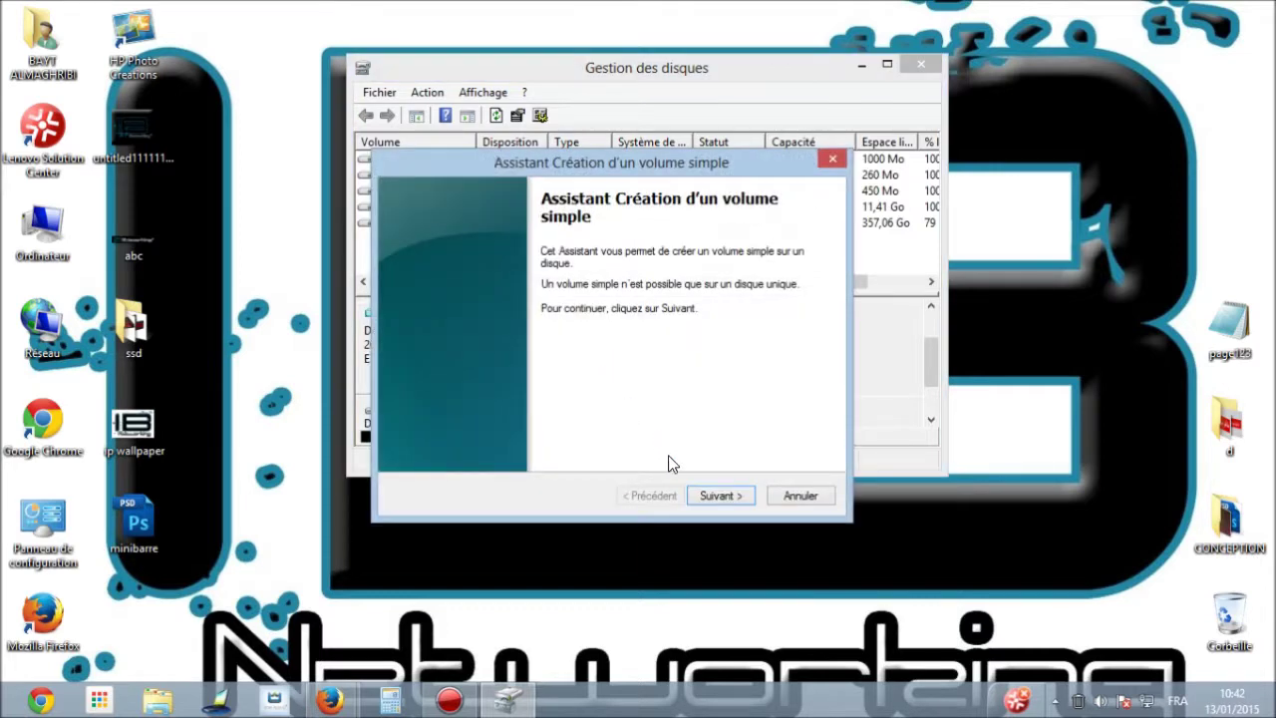
left_click(716, 496)
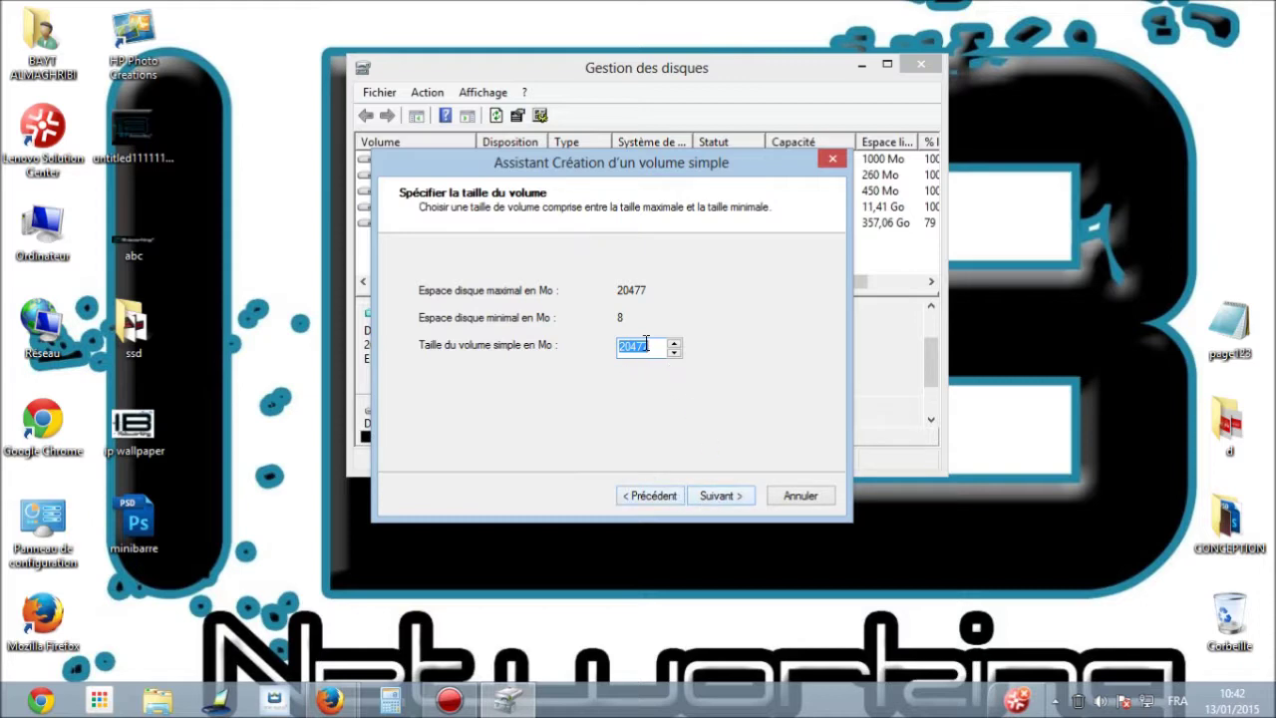
left_click(737, 504)
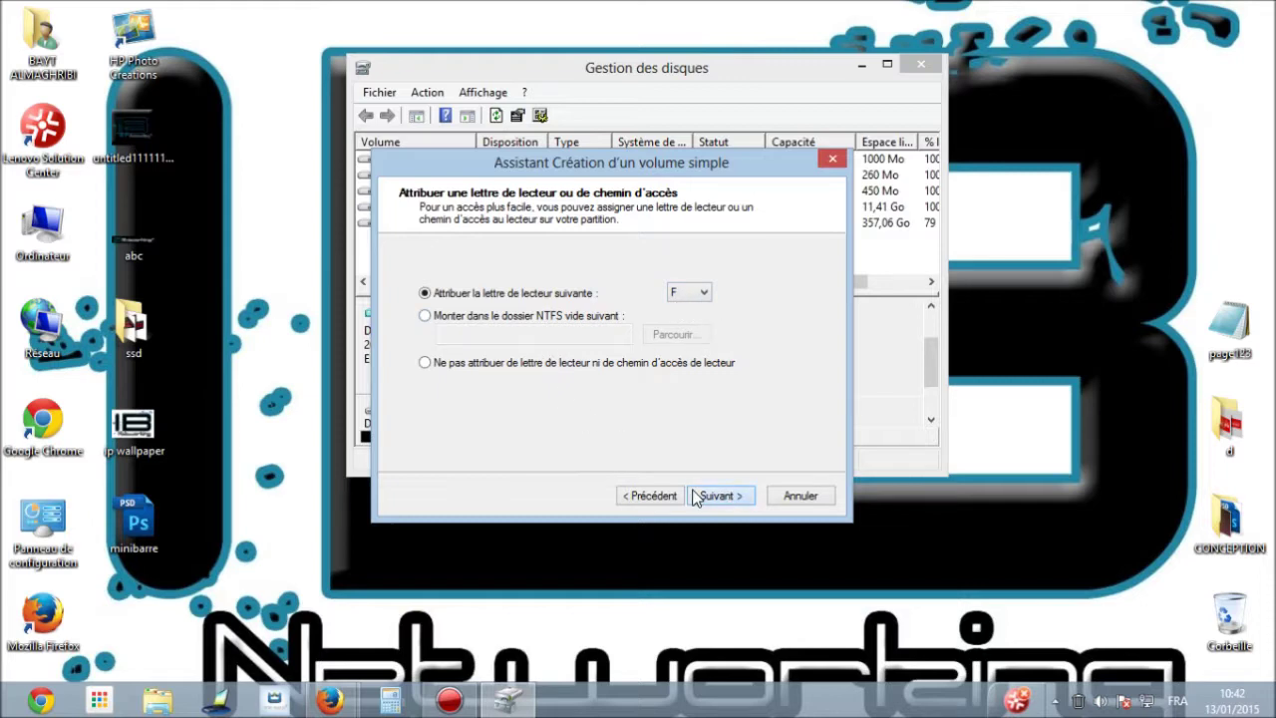
left_click(725, 495)
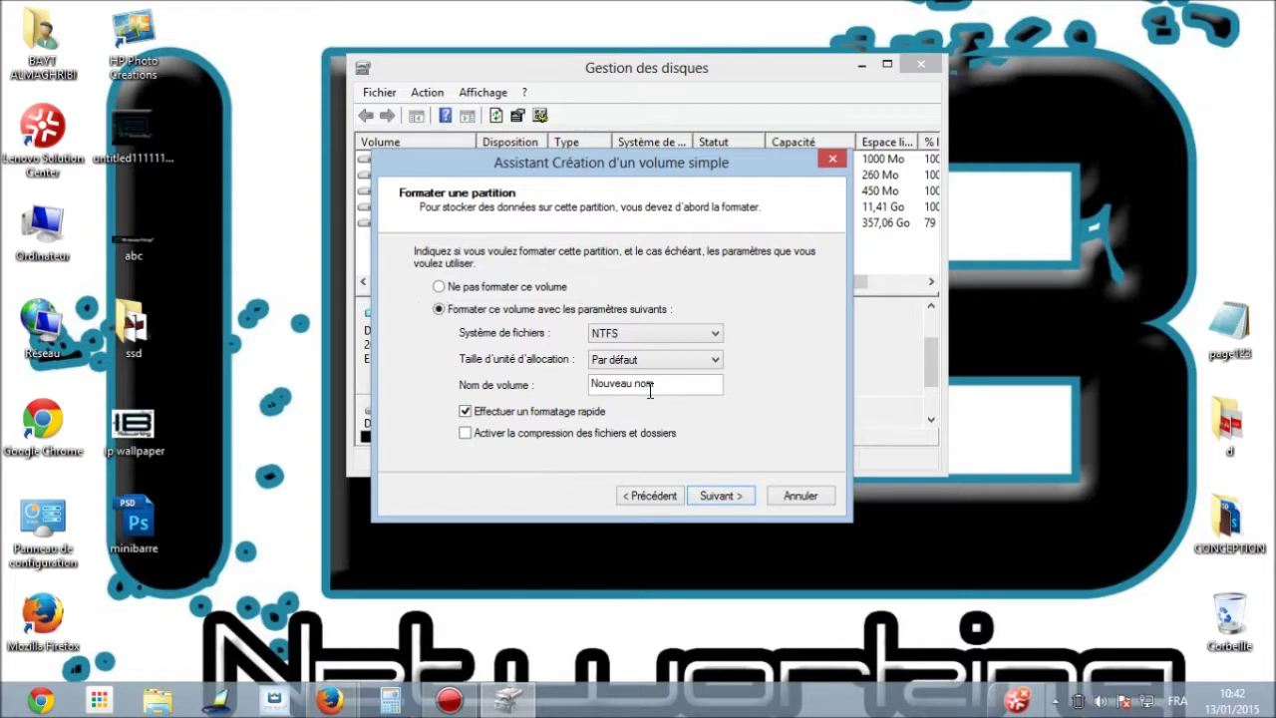
Step: Name the volume HDD II, keep the NTFS quick format settings, and finish creating the simple volume
left_click_drag(661, 384, 523, 381)
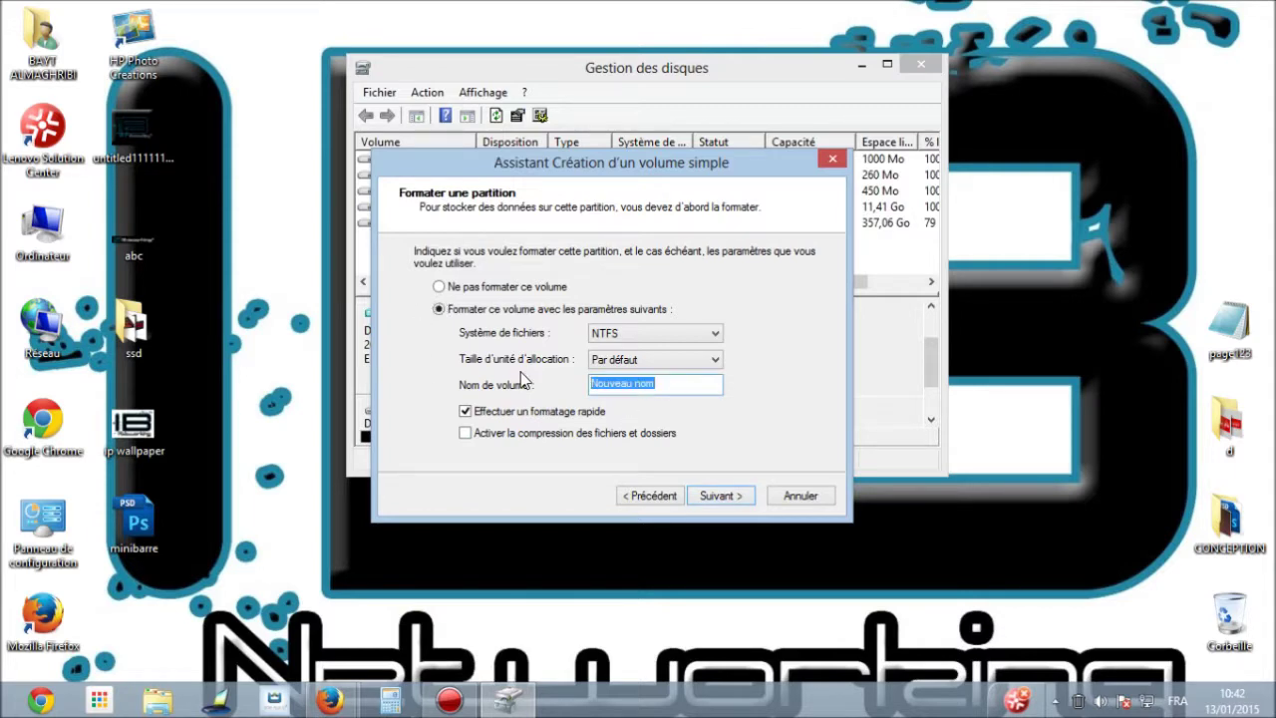
key("BackSpace")
type("HDD II")
left_click(718, 496)
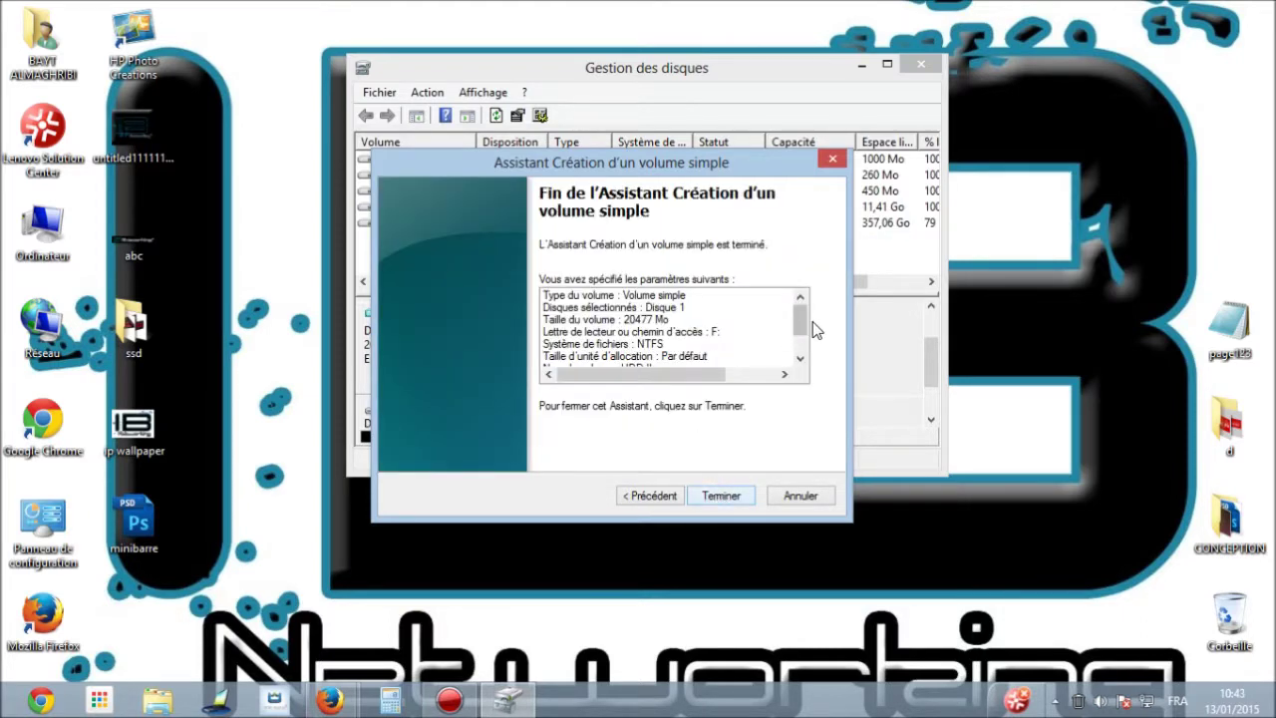
mouse_move(804, 322)
left_mouse_down()
mouse_move(803, 347)
mouse_move(804, 309)
left_mouse_up()
left_click(721, 495)
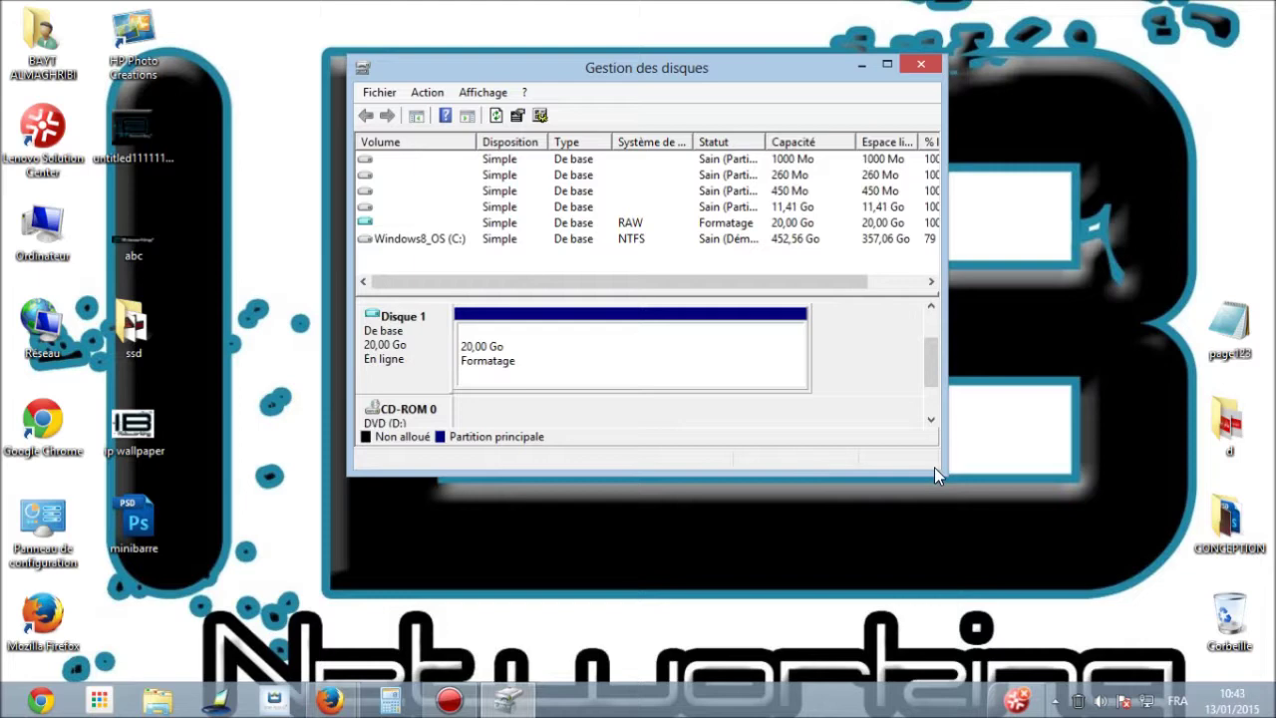
Step: Enlarge and close the disk management console, and open the HDD II (F:) drive from Ordinateur
left_click_drag(938, 473, 1189, 576)
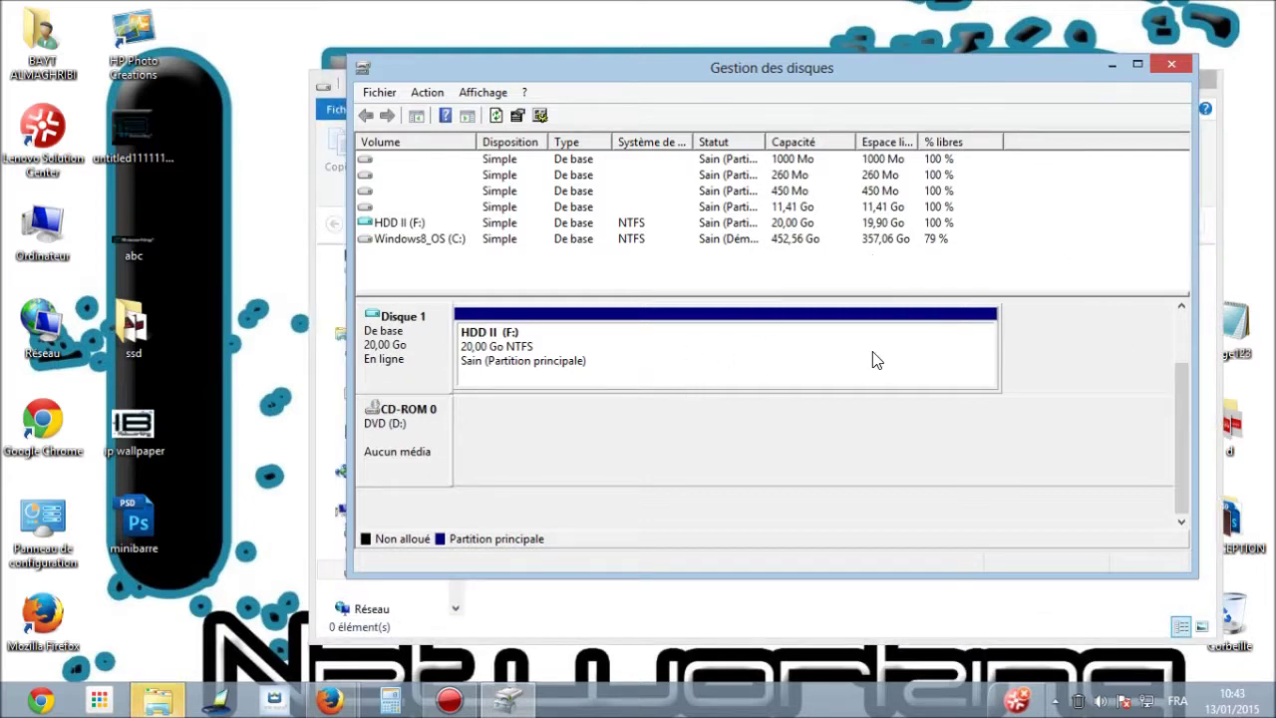
left_click(1170, 65)
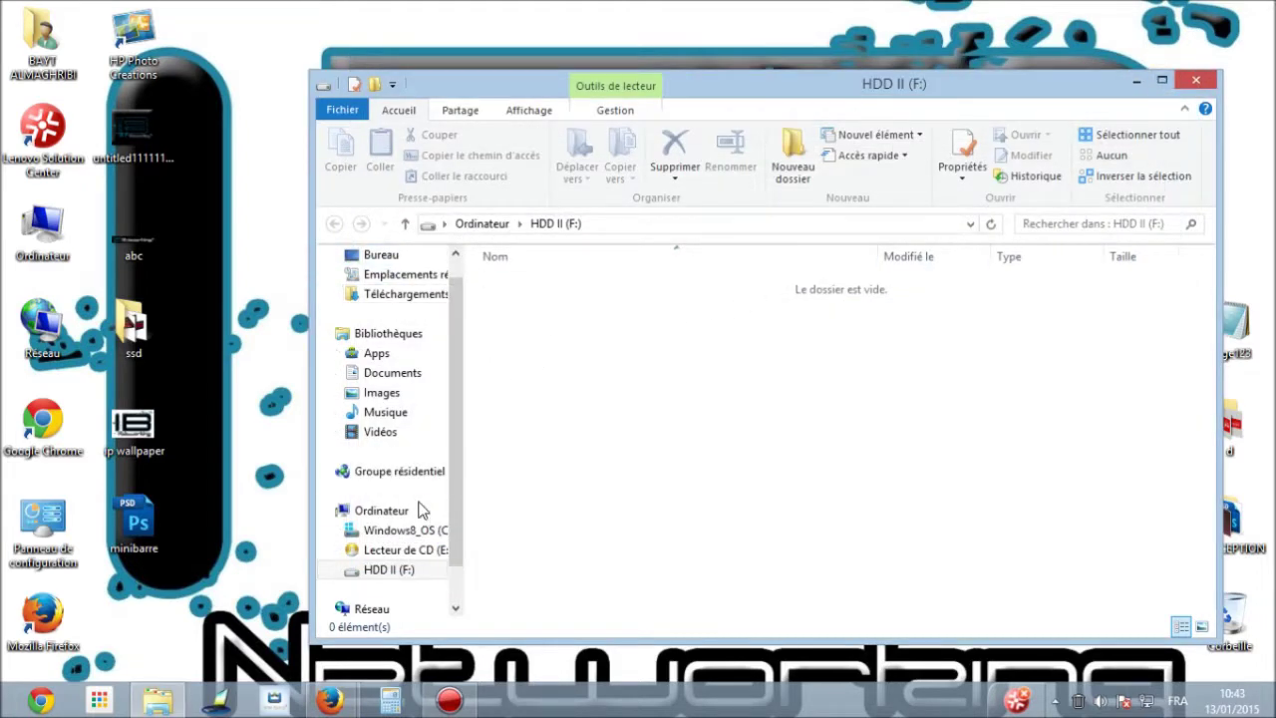
left_click(389, 510)
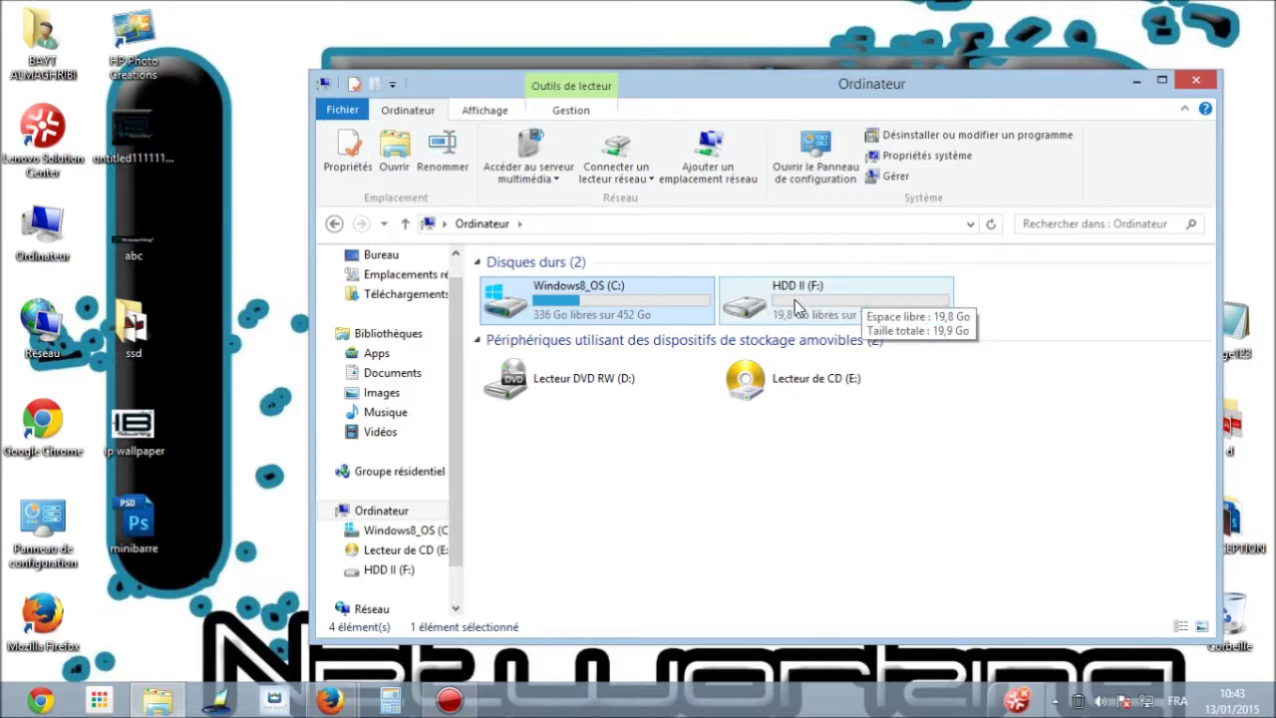
double_click(824, 298)
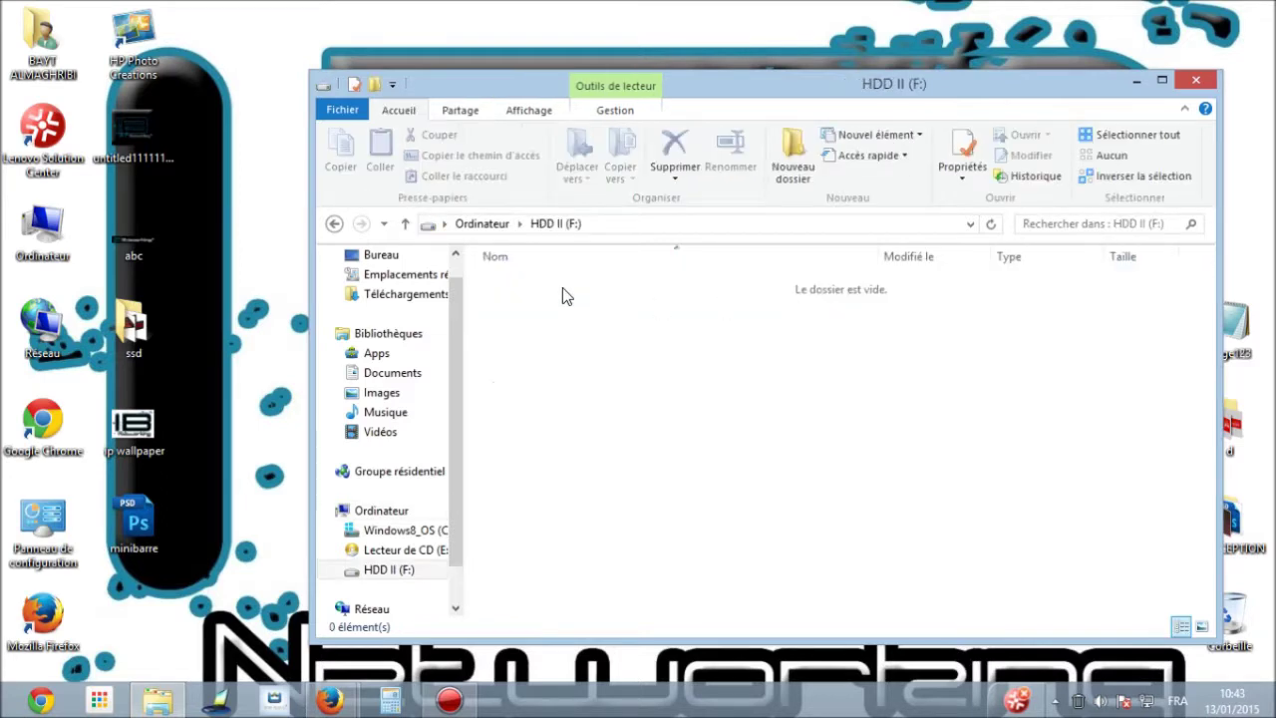
Step: Return to Ordinateur, examine the general properties of the HDD II (F:) drive, and close them
left_click(334, 223)
right_click(763, 281)
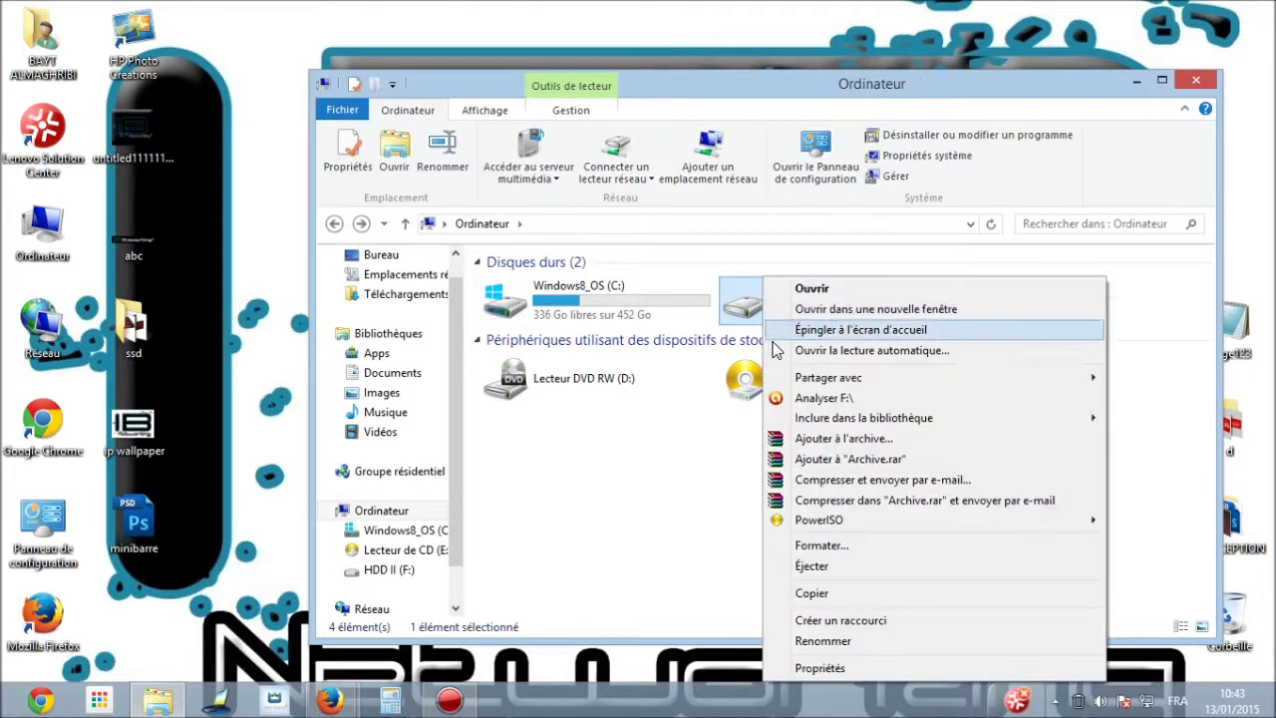
left_click(815, 669)
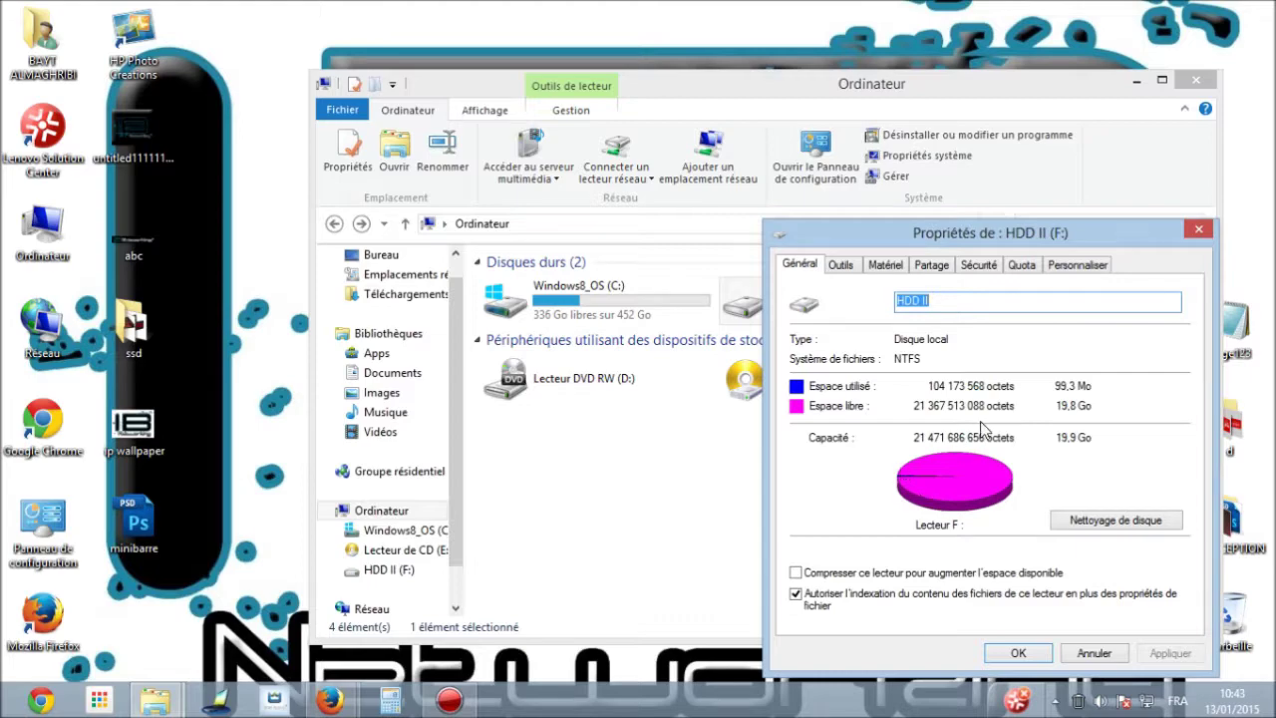
left_click(1196, 230)
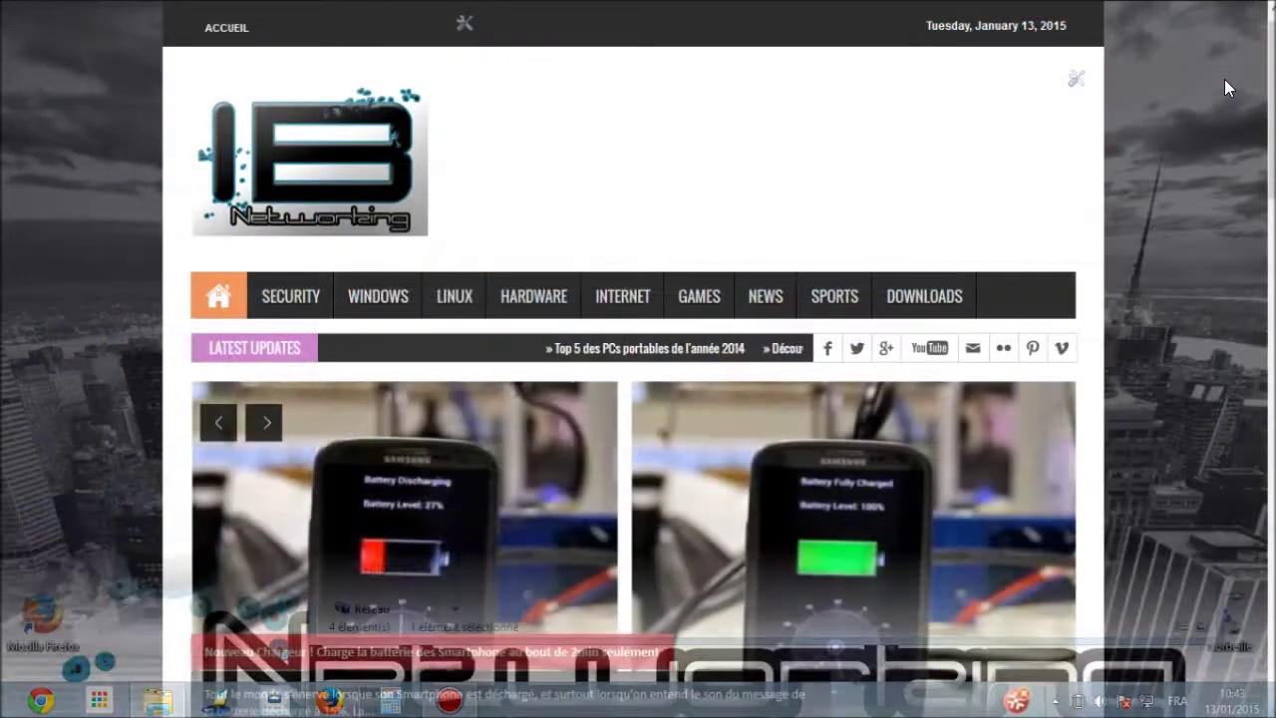